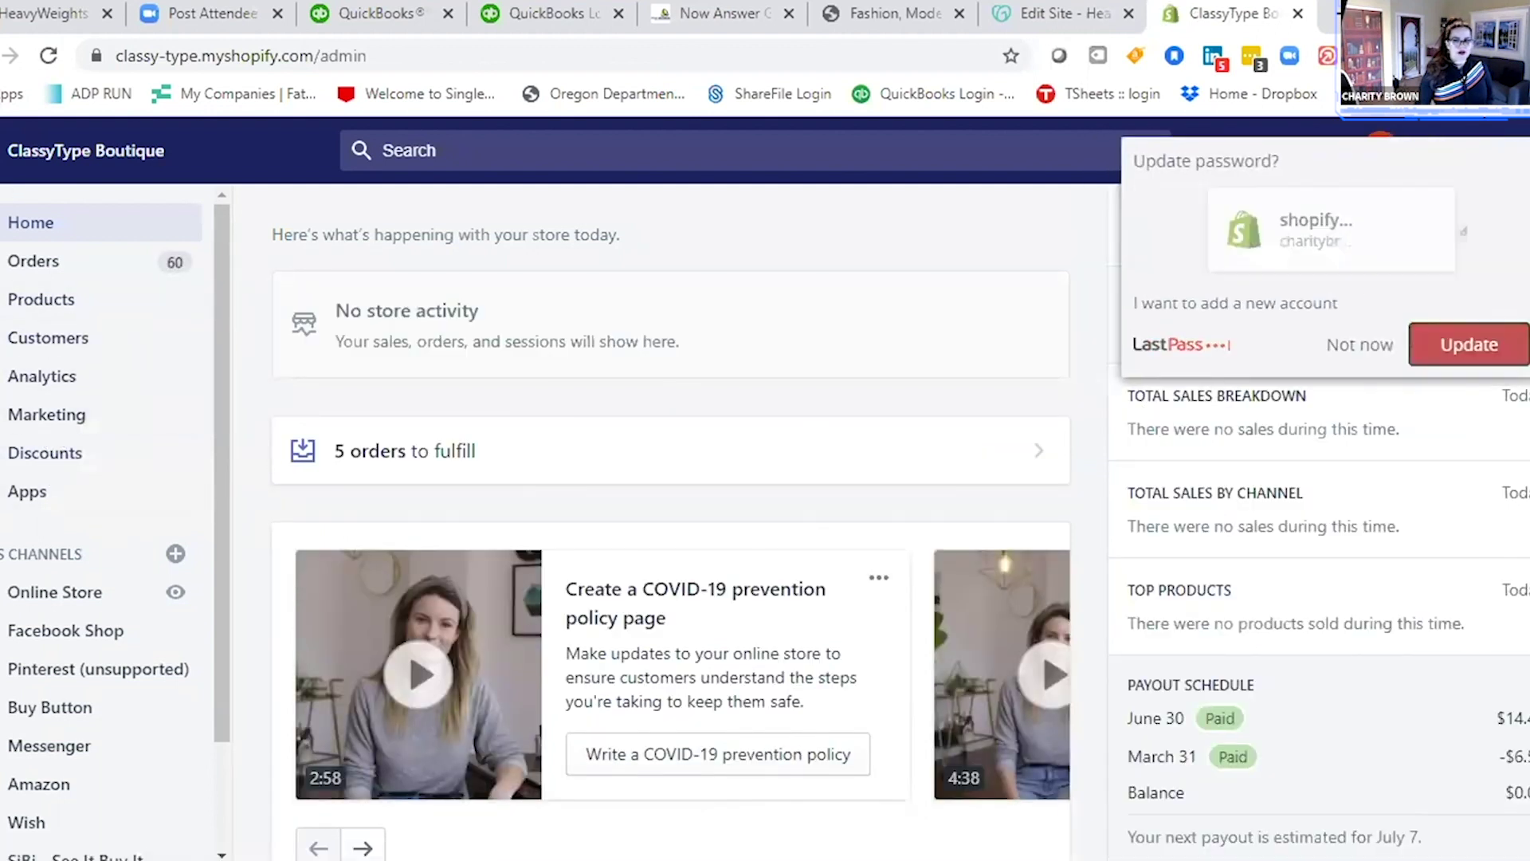
Accept the LastPass 'Update password?' prompt to save the new Shopify login
click(1469, 344)
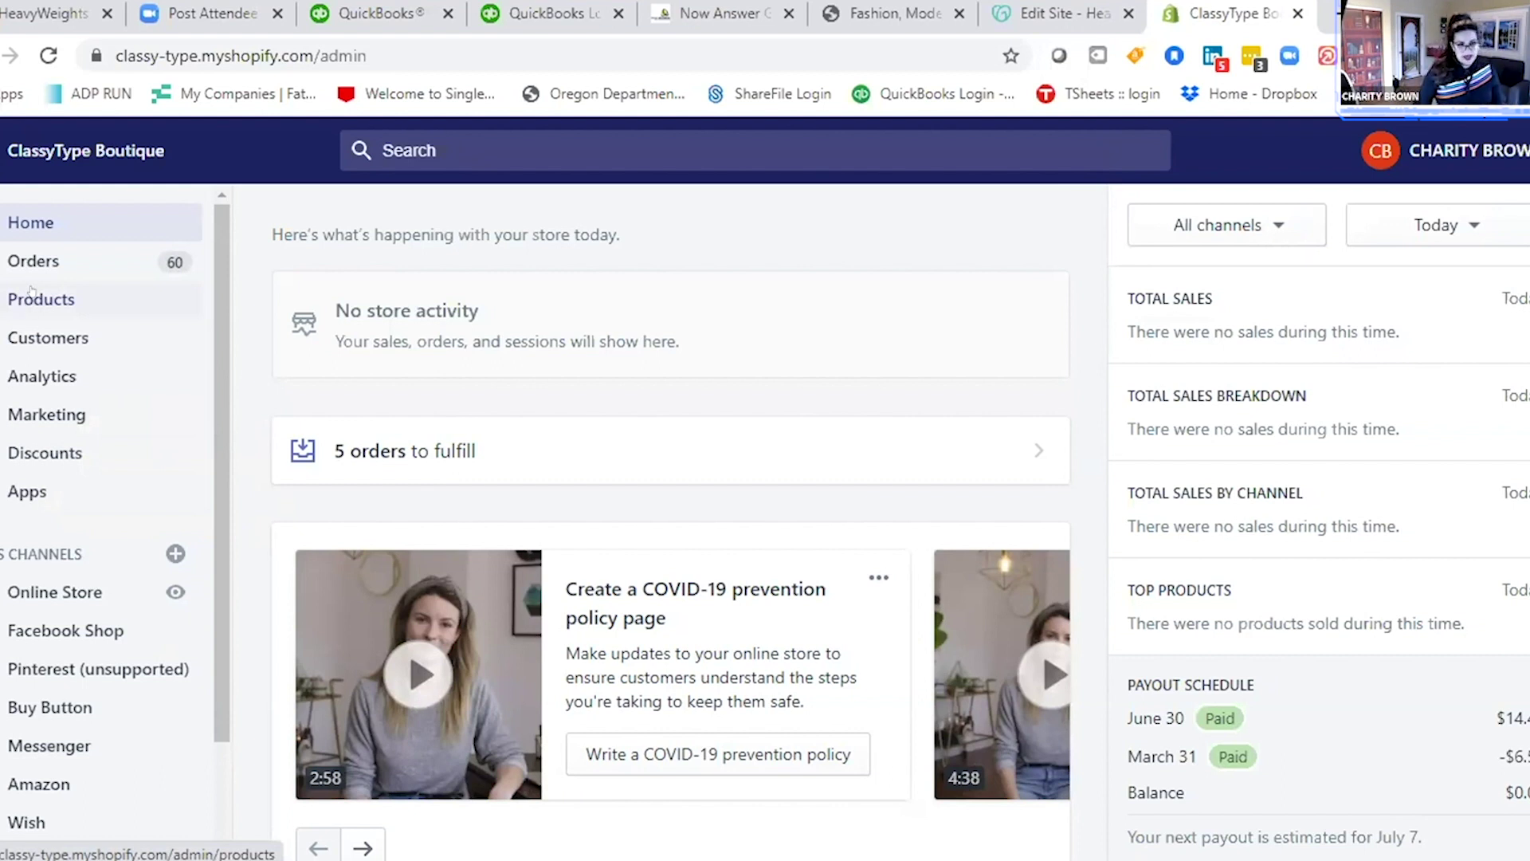
Open All products and scroll through each item's inventory, type and vendor
click(34, 296)
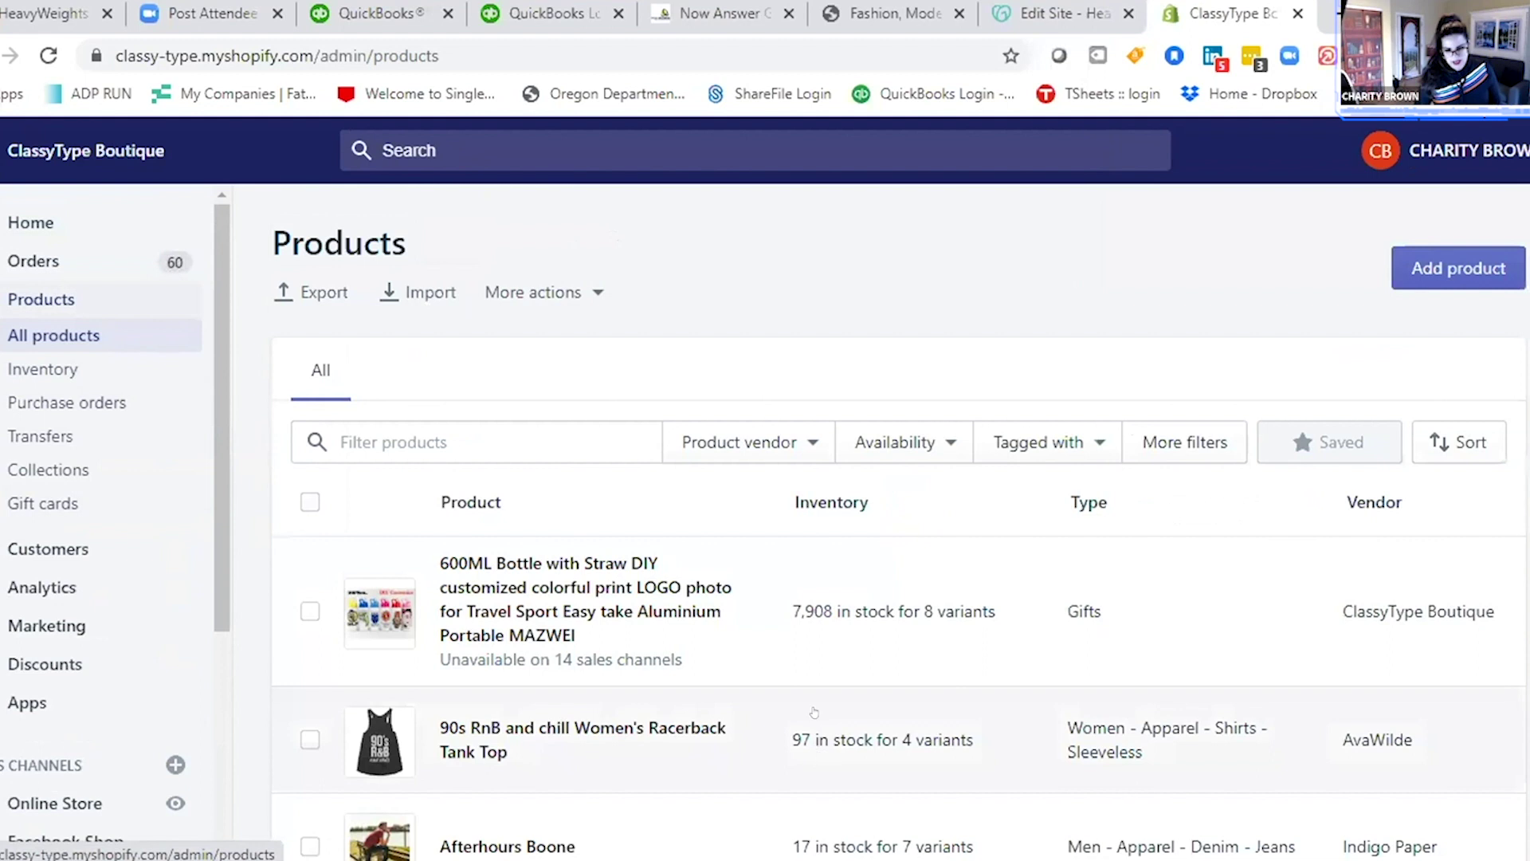
scroll(852, 595, down, 3)
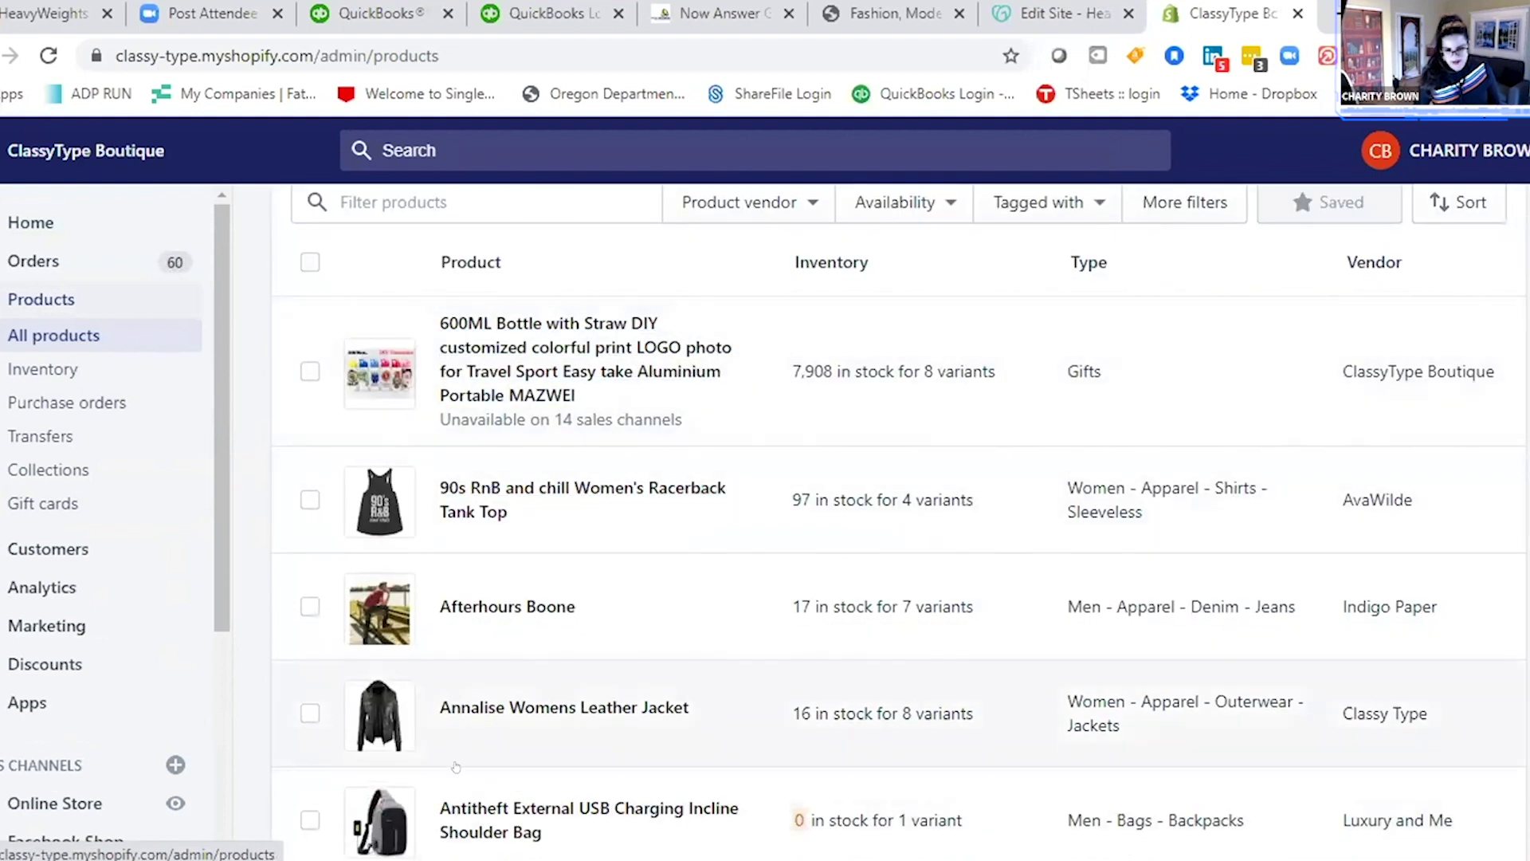
scroll(478, 478, down, 4)
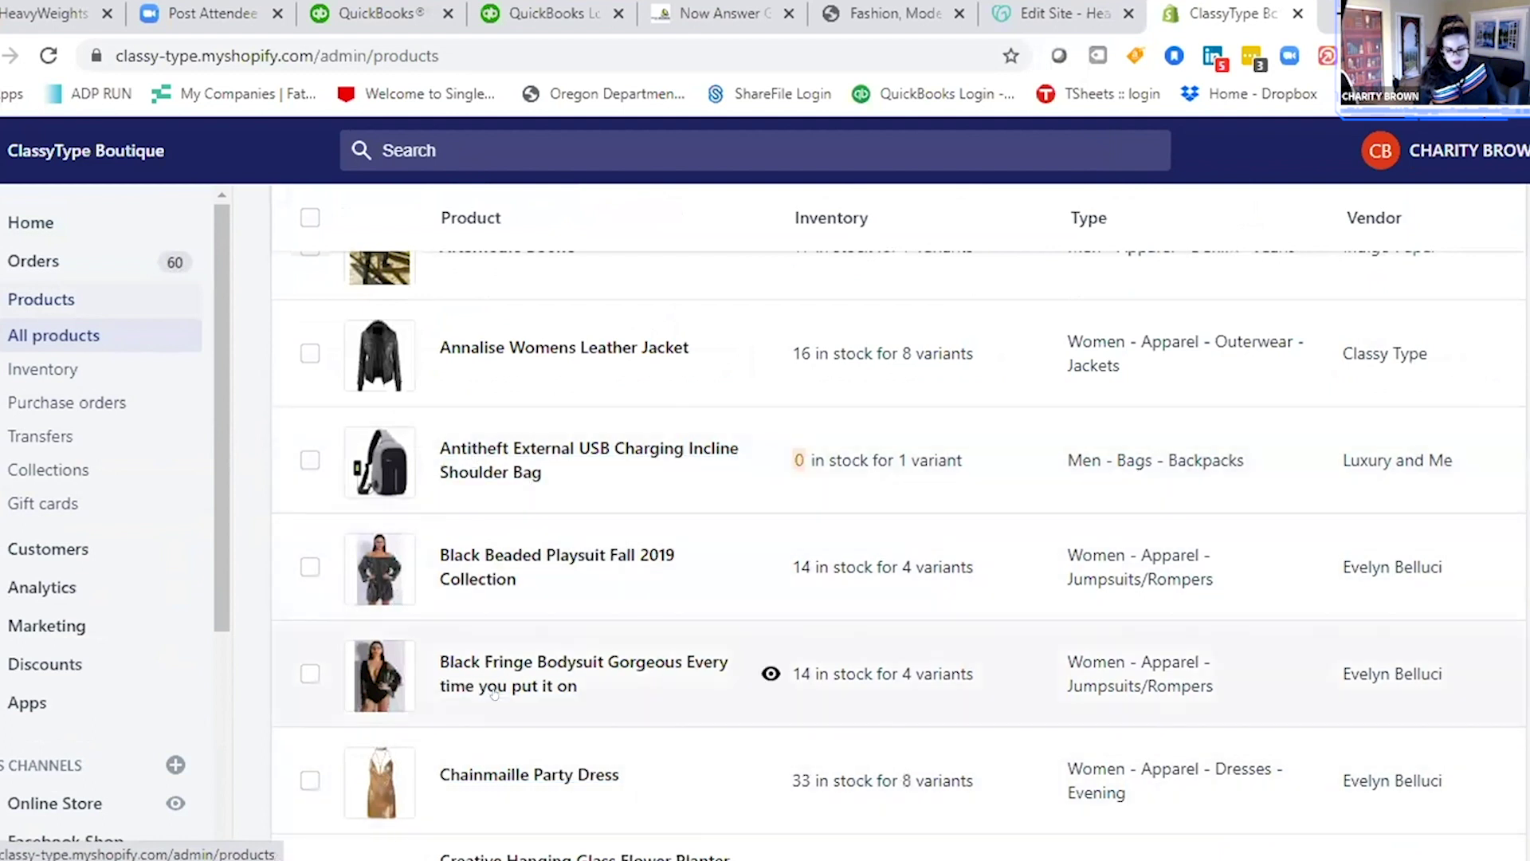
scroll(699, 578, down, 1)
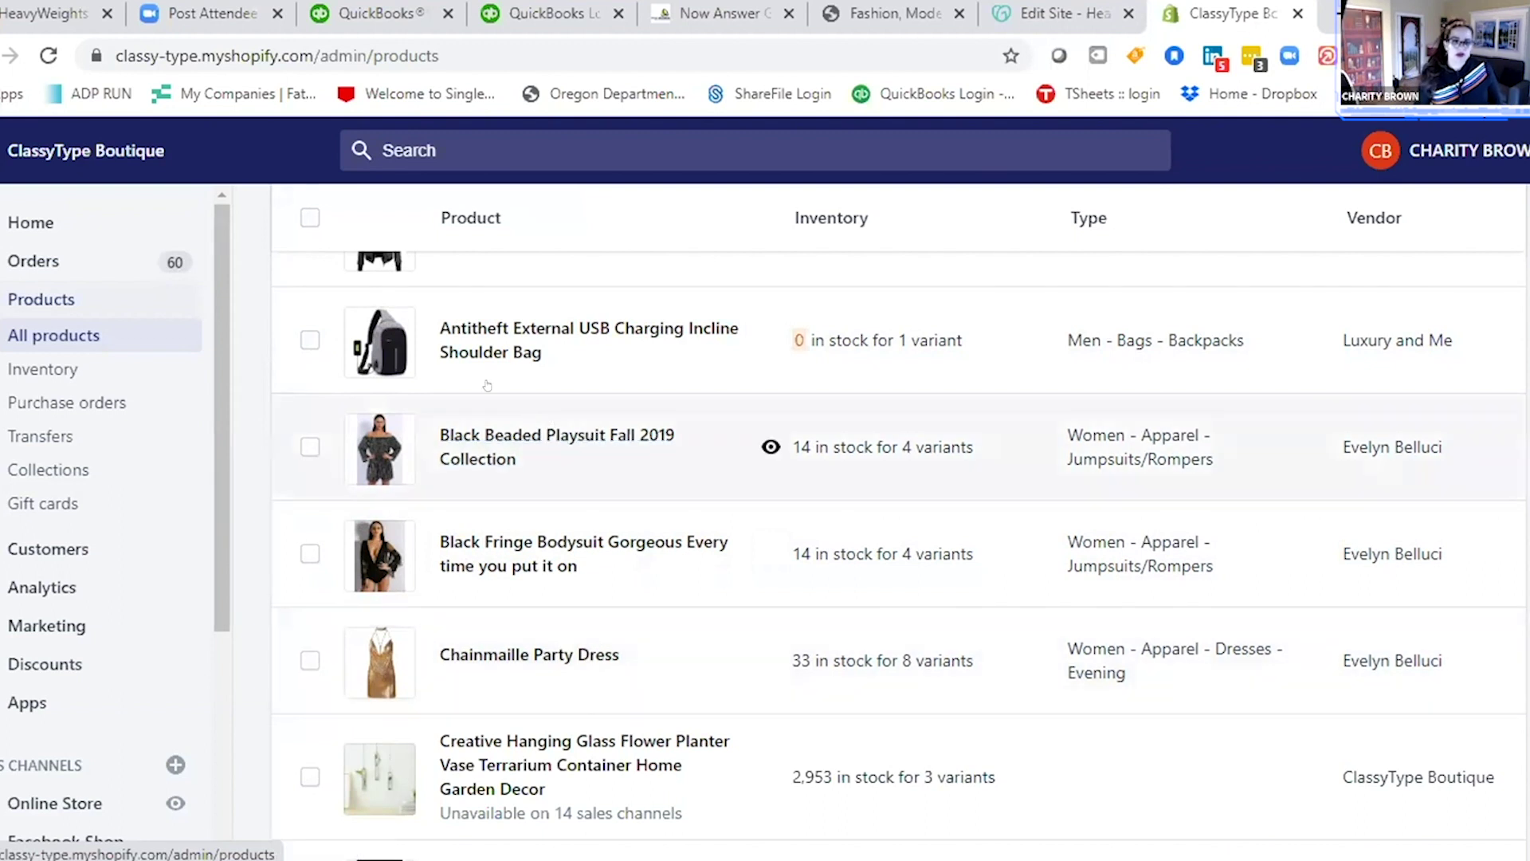
Open 'Black Beaded Playsuit Fall 2019 Collection' and review its size and measurement description
click(473, 441)
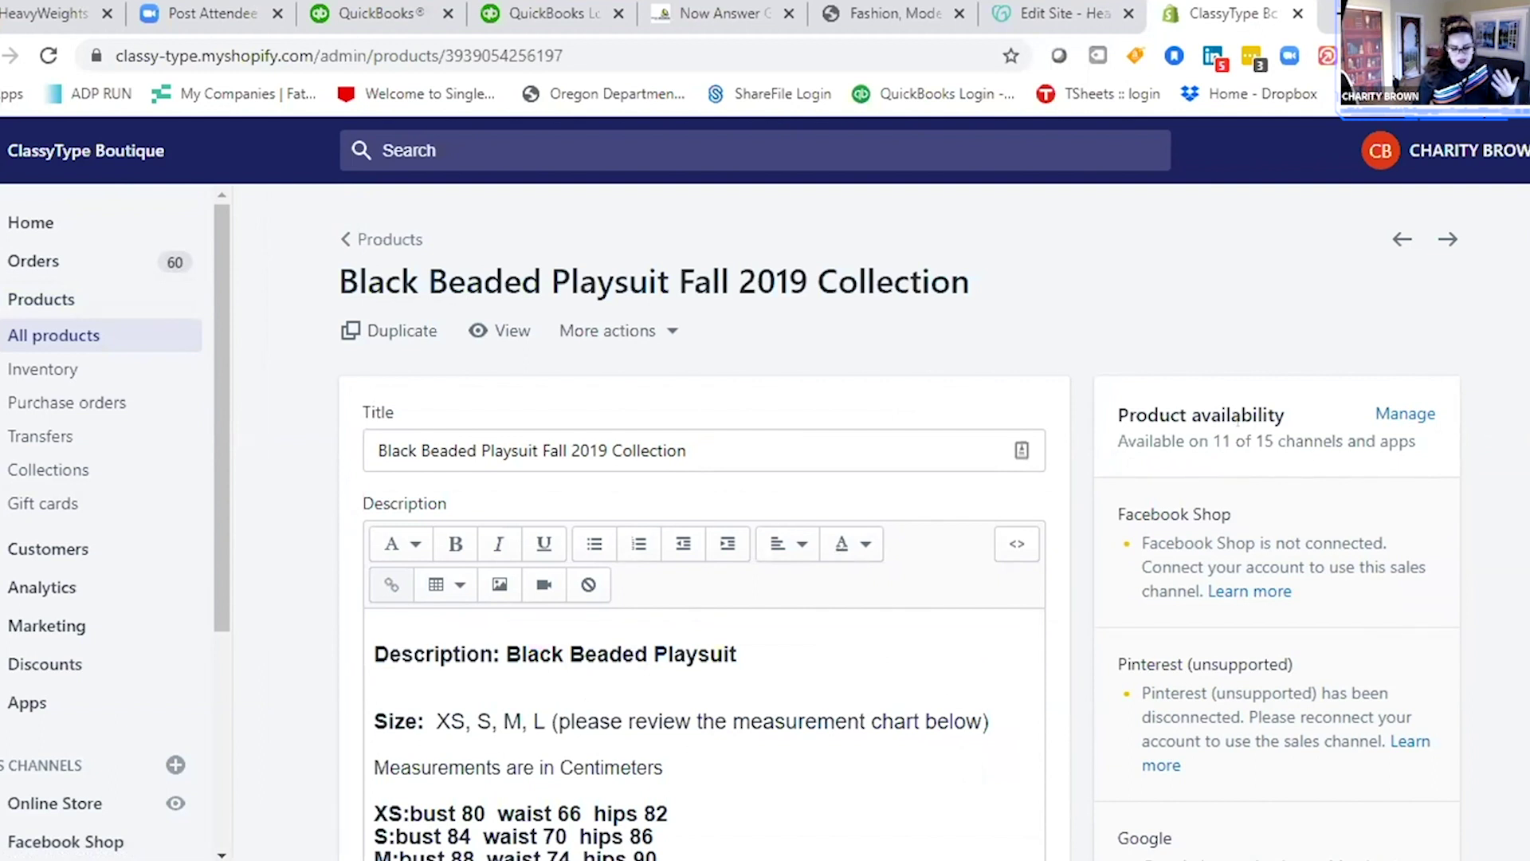
scroll(1236, 421, down, 3)
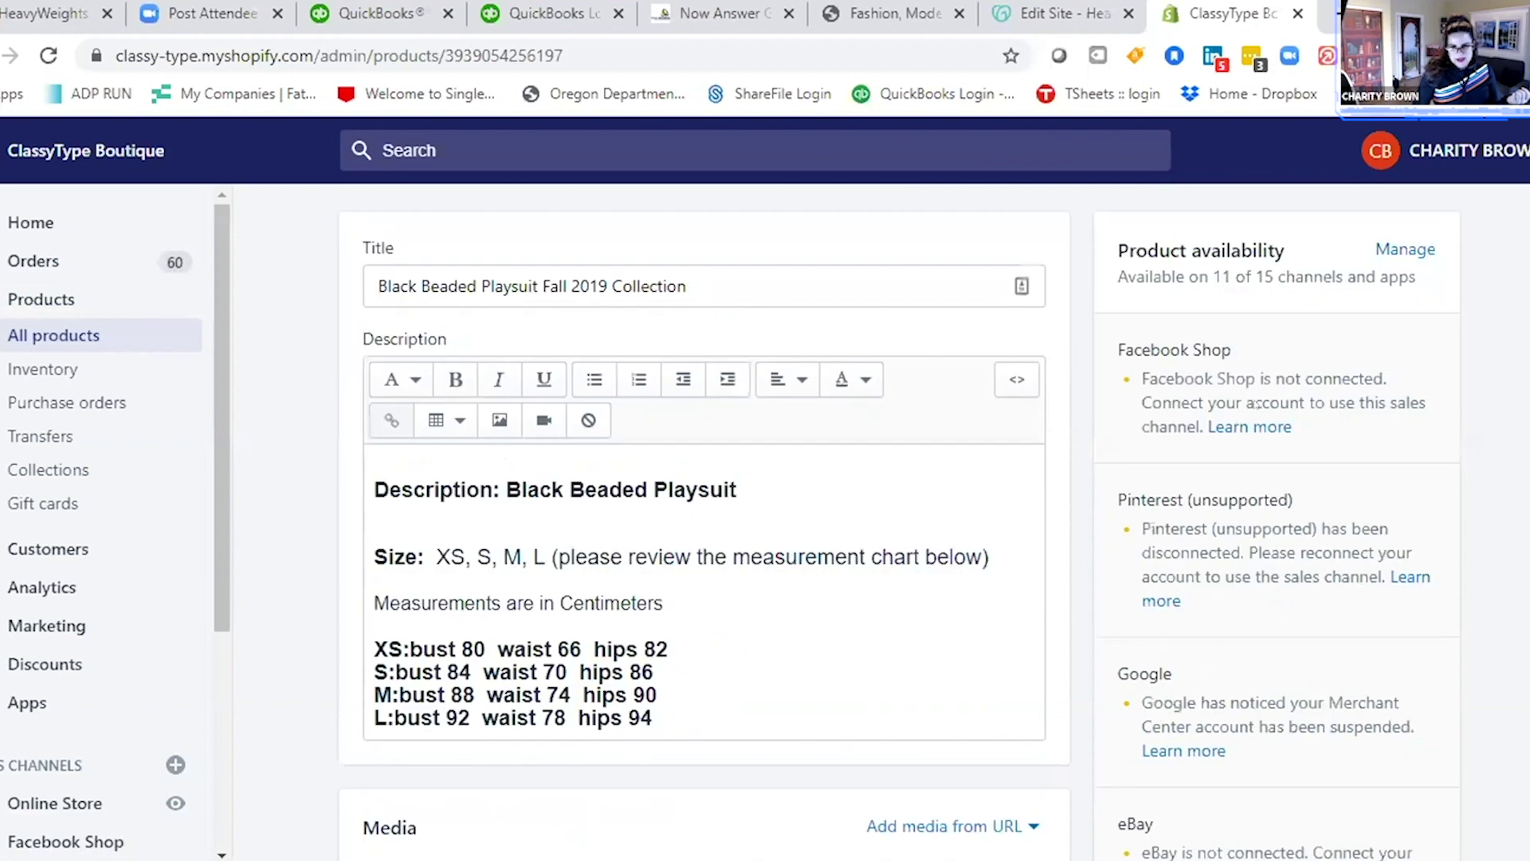
scroll(1274, 414, up, 3)
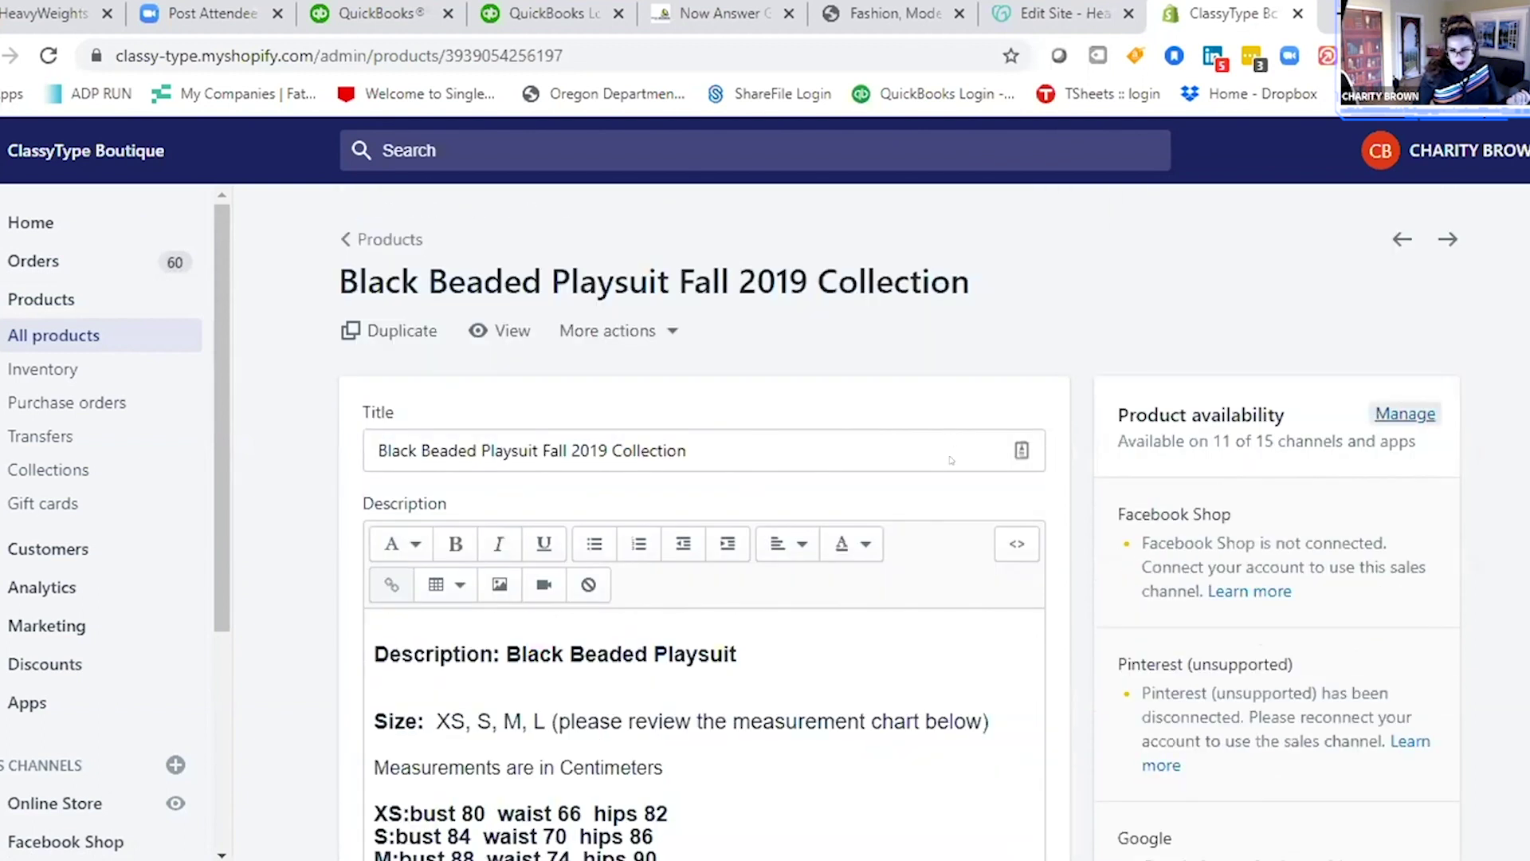
scroll(523, 614, down, 8)
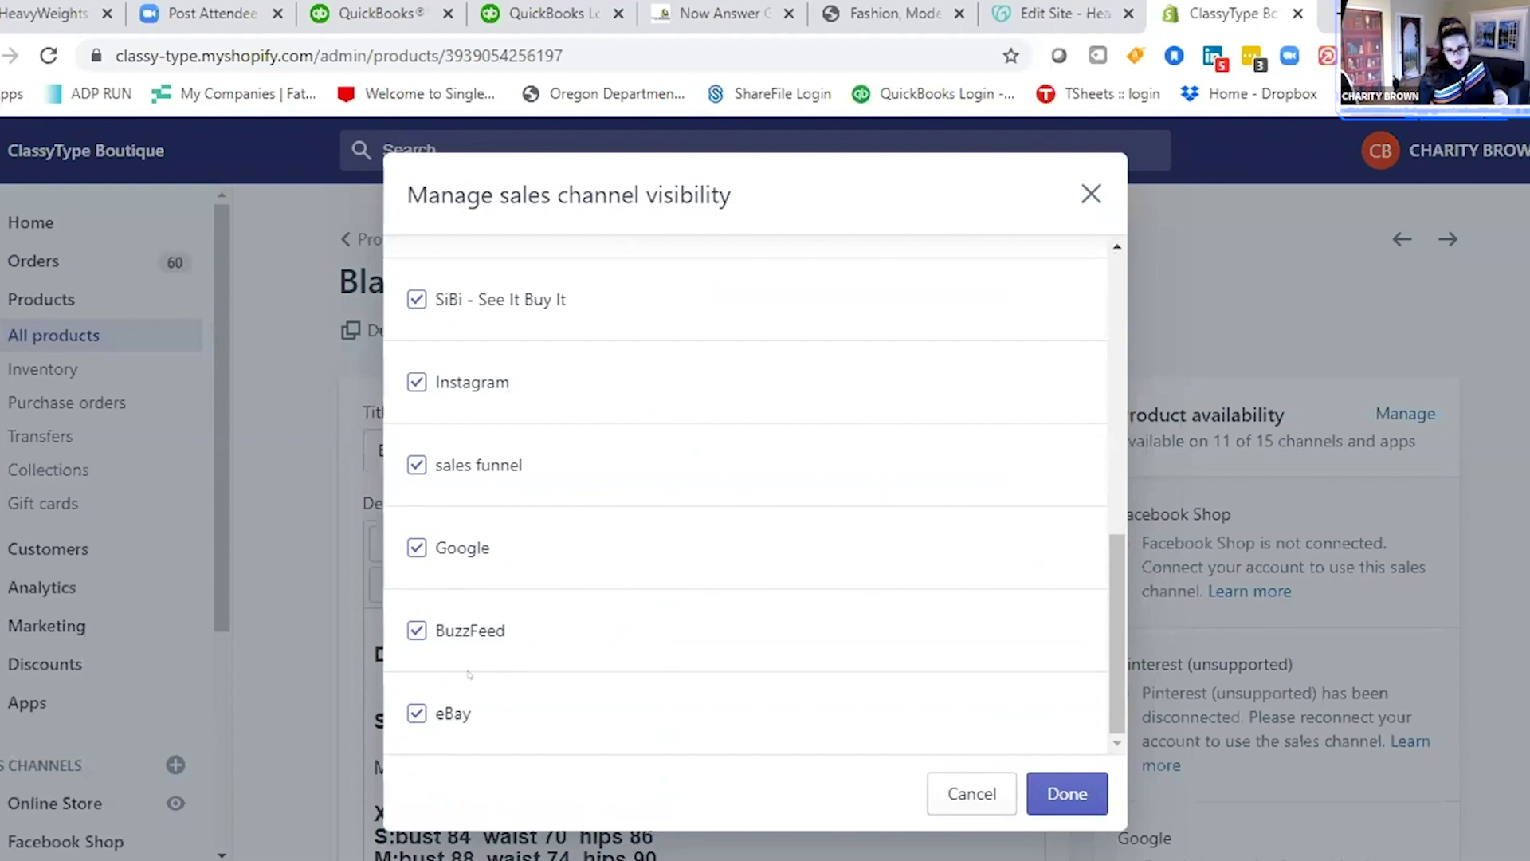
scroll(470, 631, up, 3)
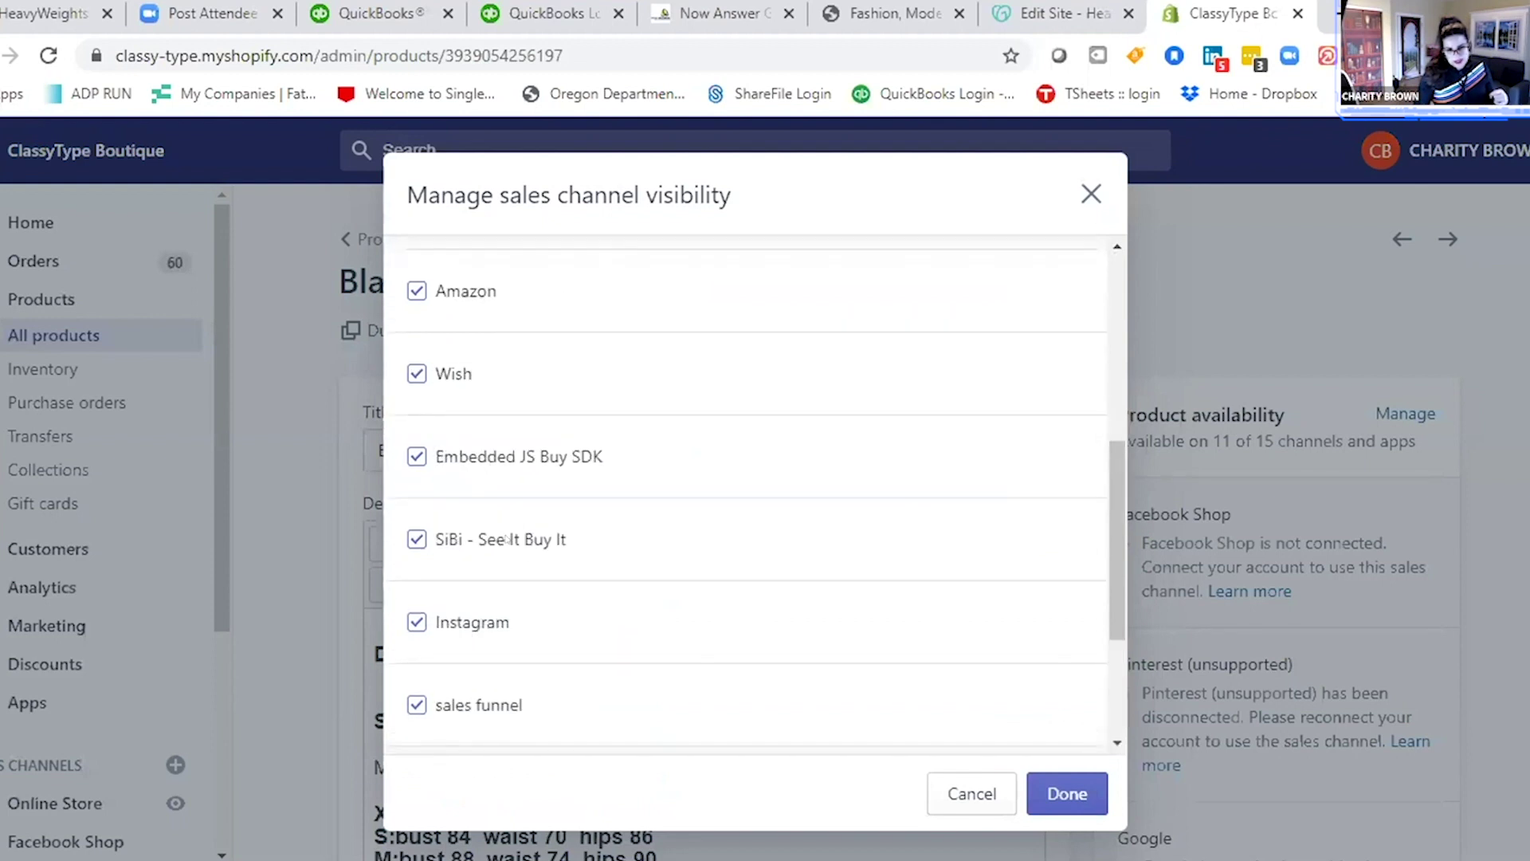
scroll(484, 439, up, 3)
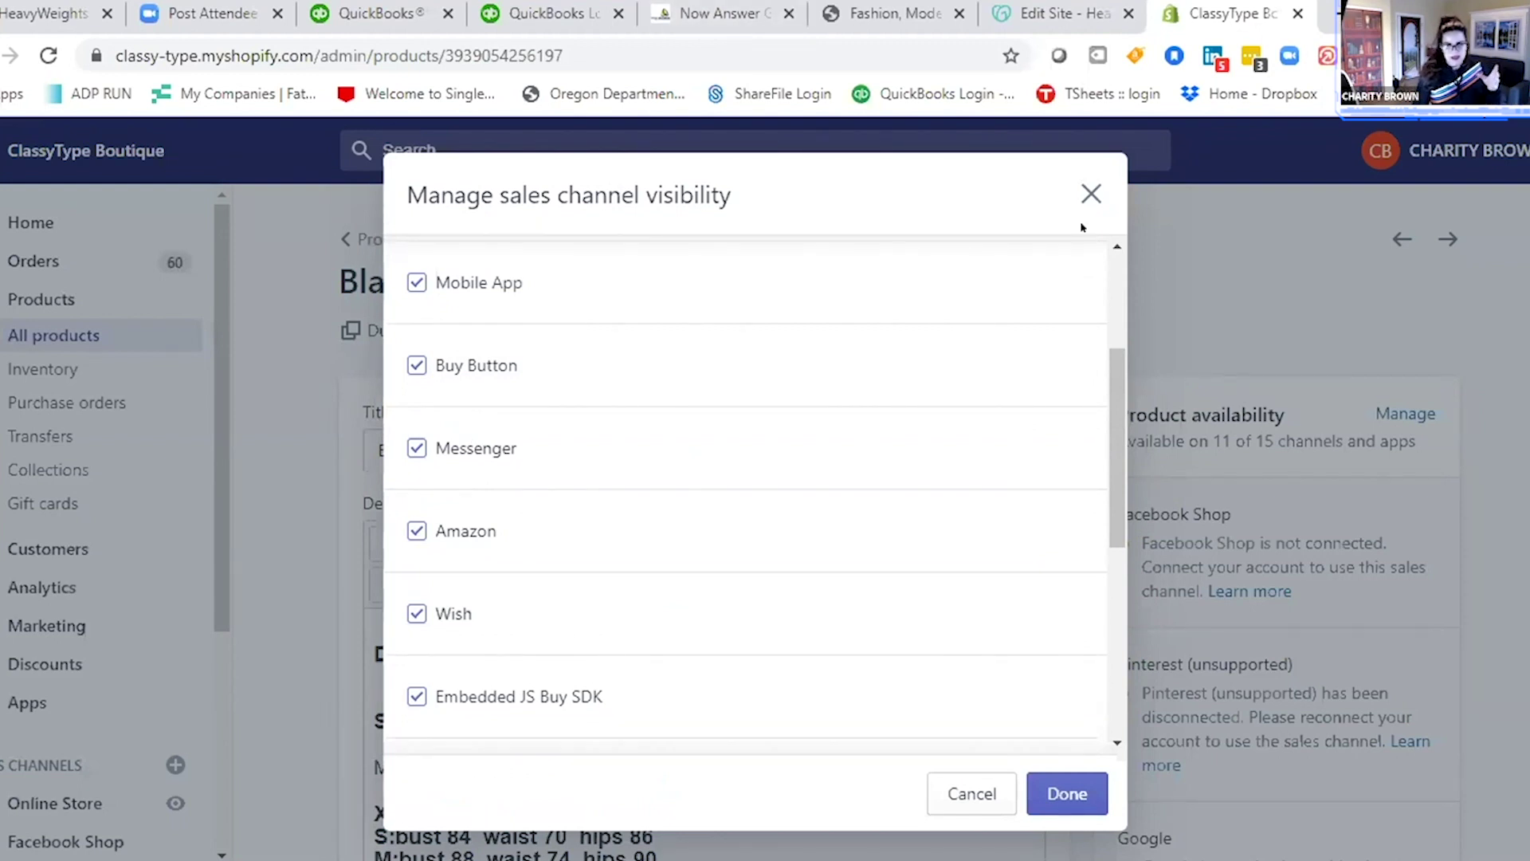
click(1089, 194)
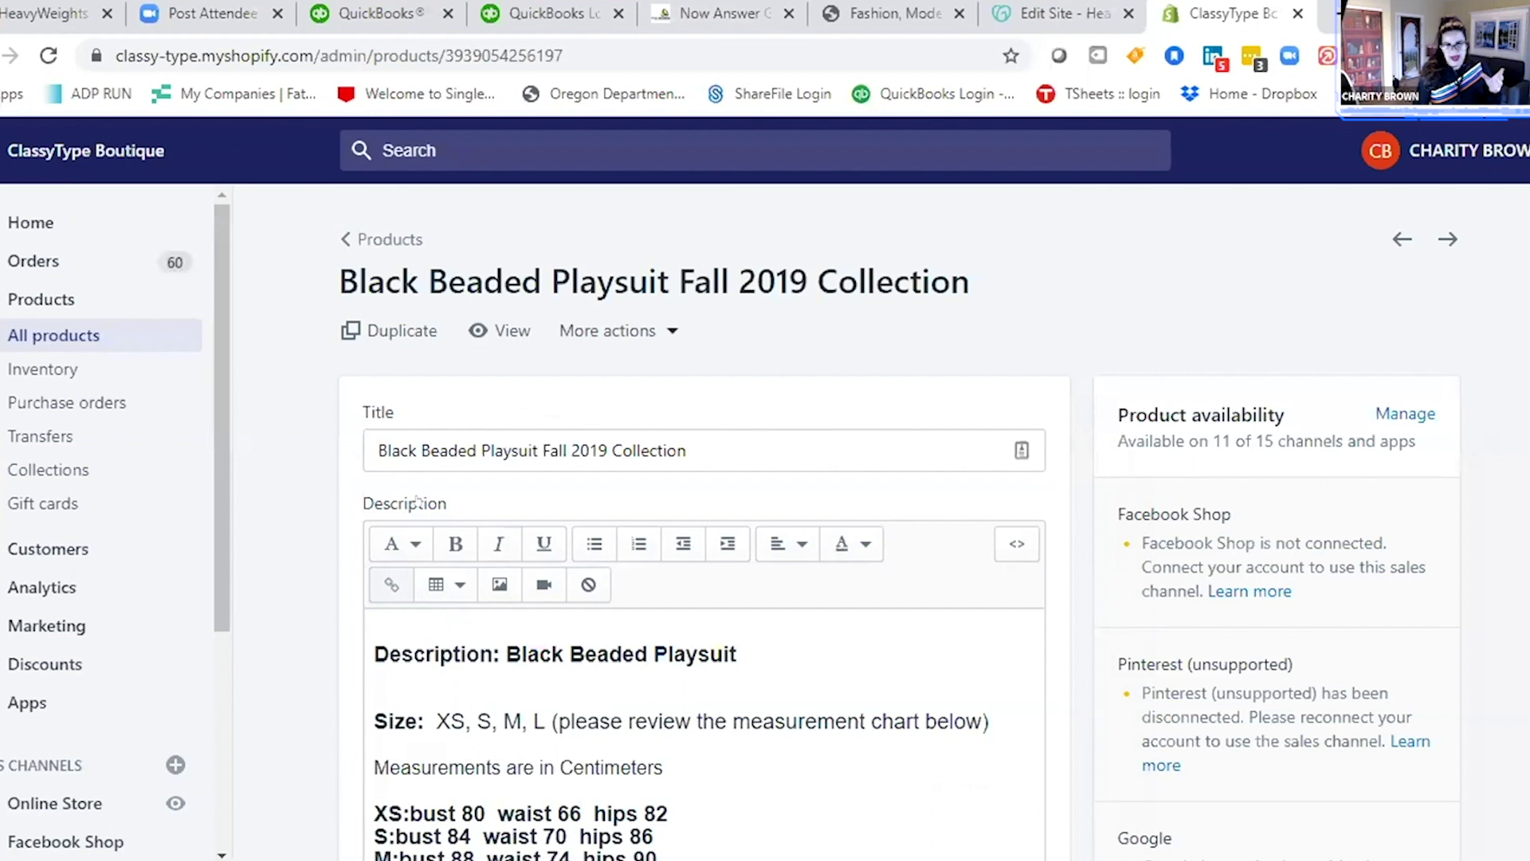
scroll(450, 501, down, 5)
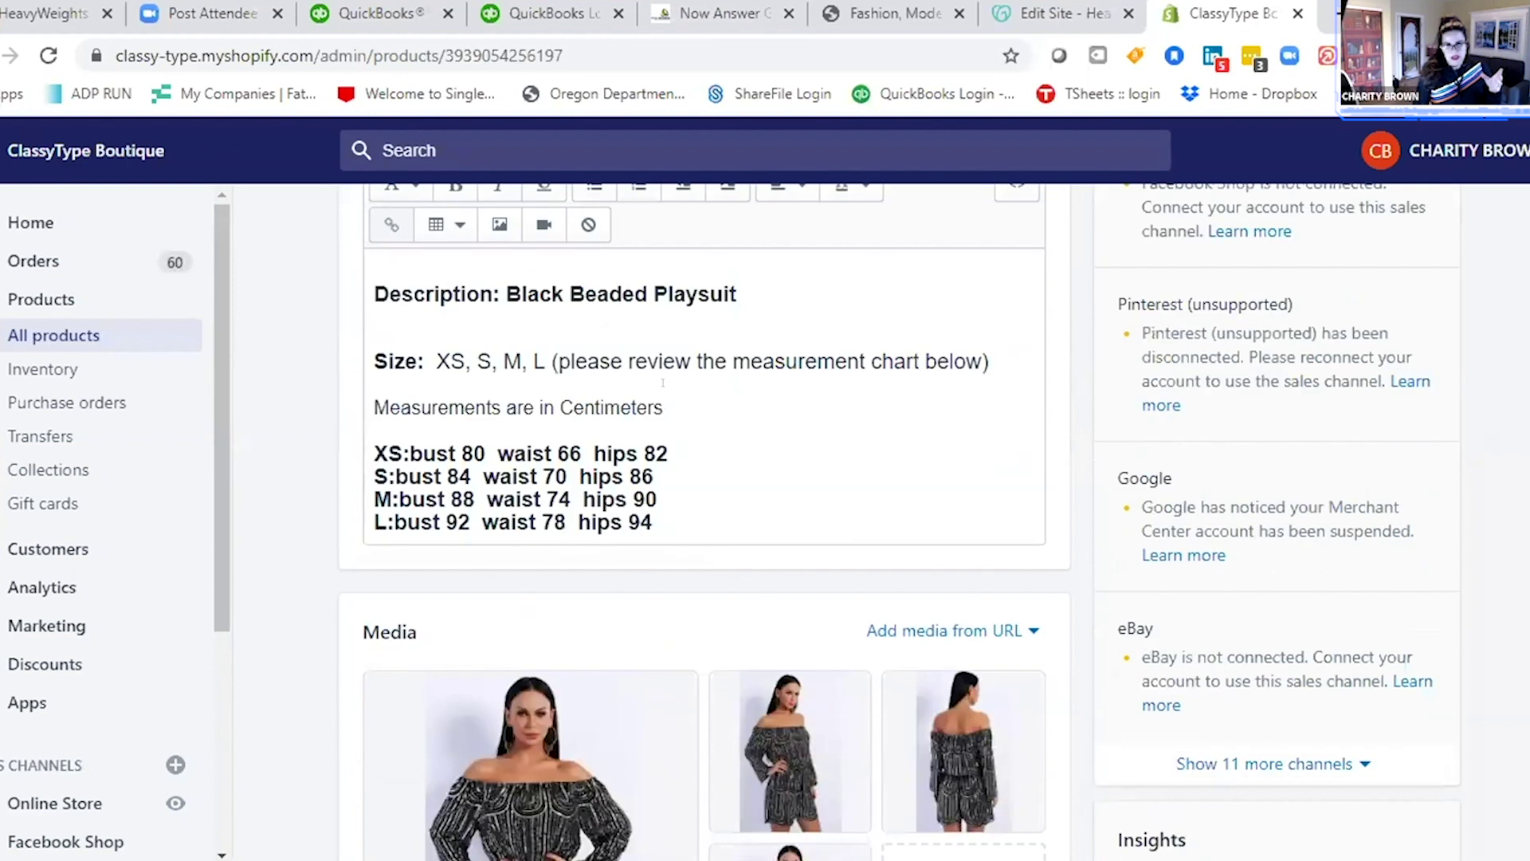
scroll(663, 383, down, 5)
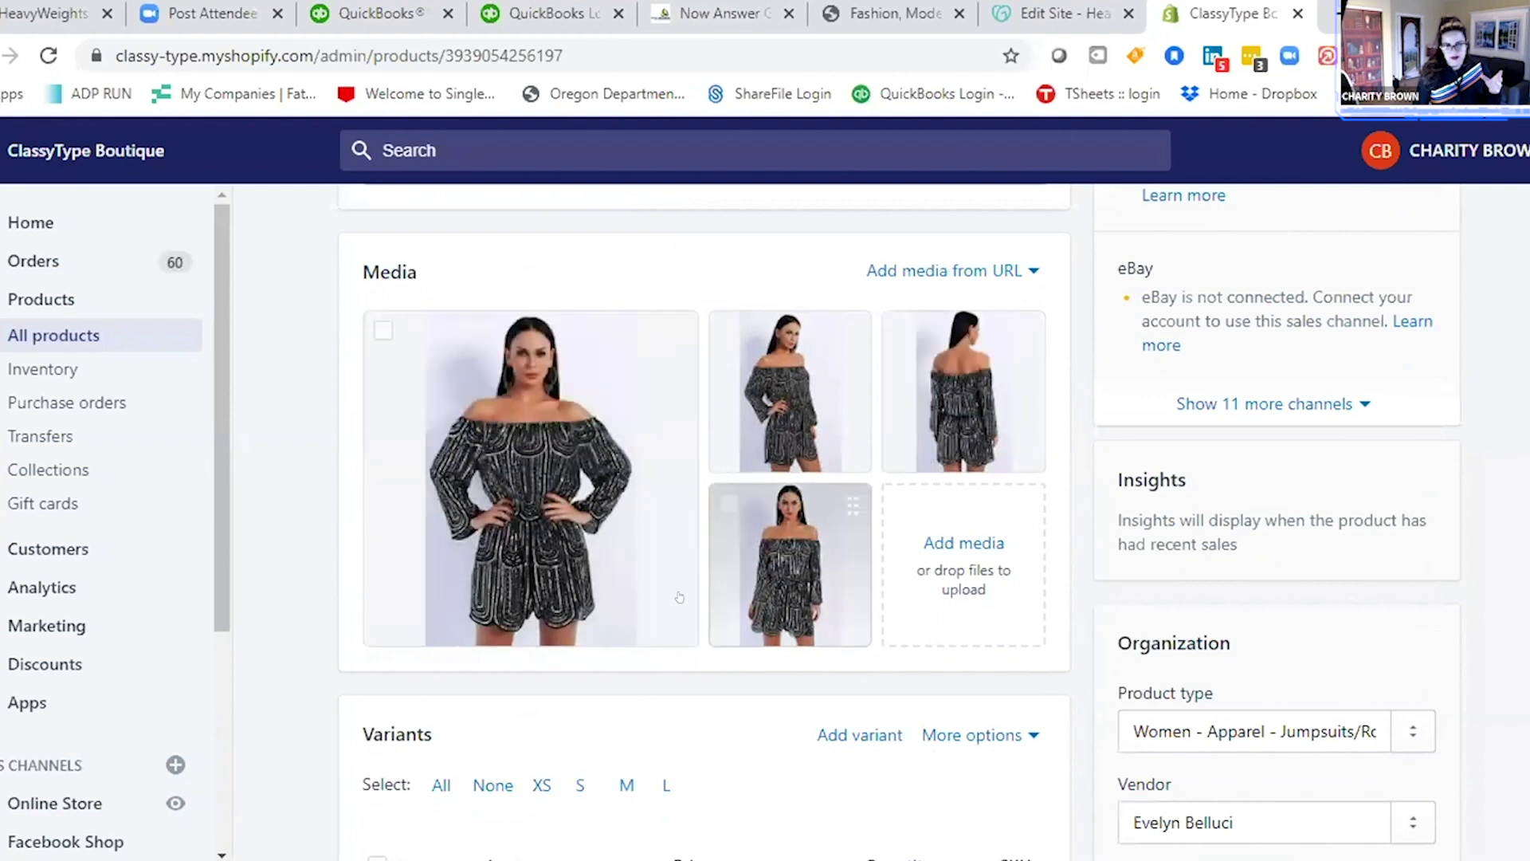
scroll(679, 597, down, 5)
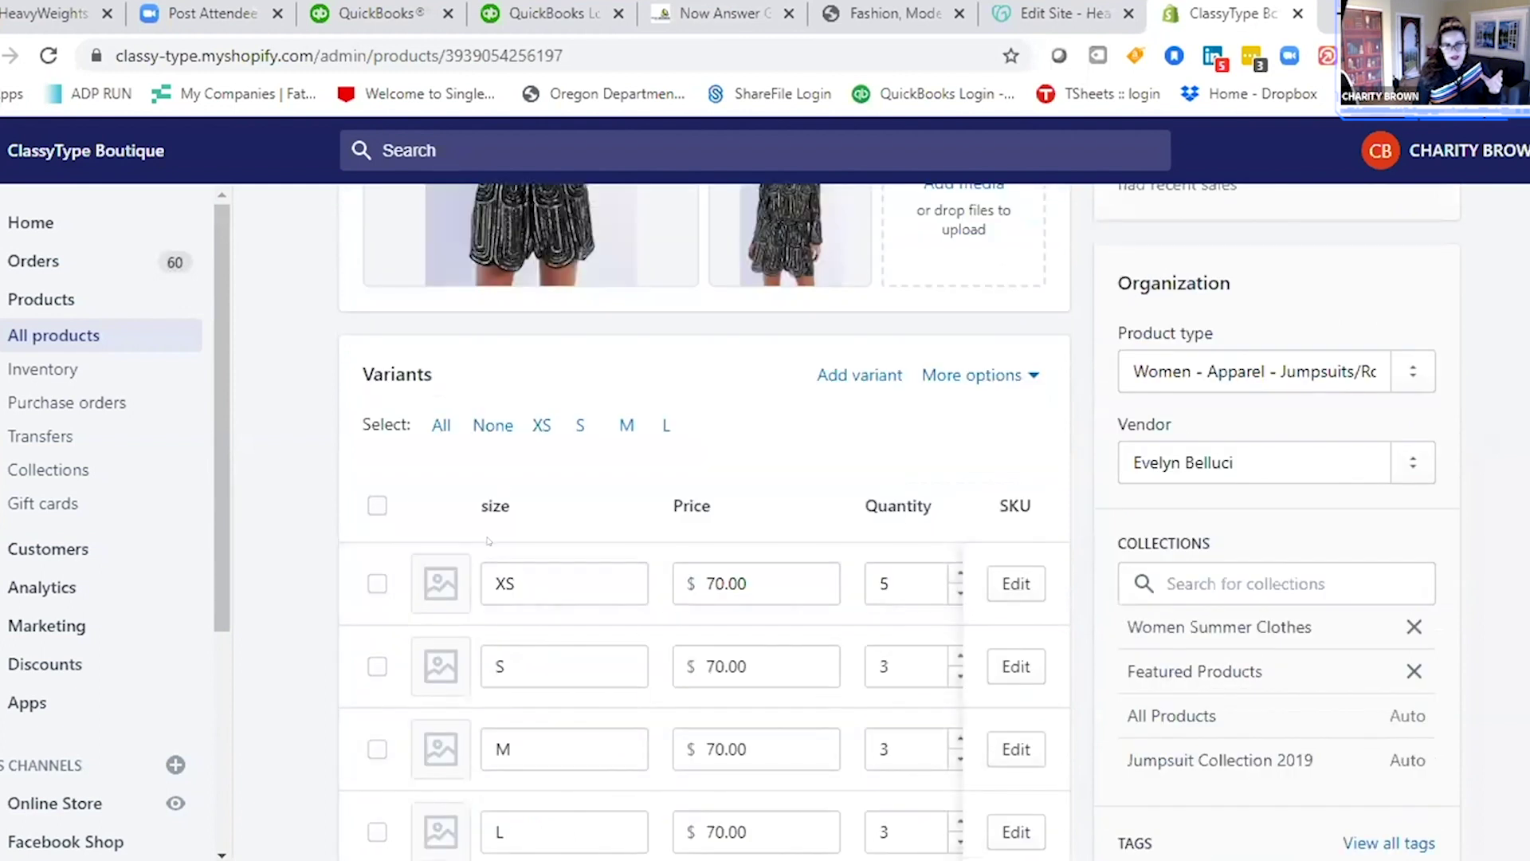
scroll(488, 541, down, 3)
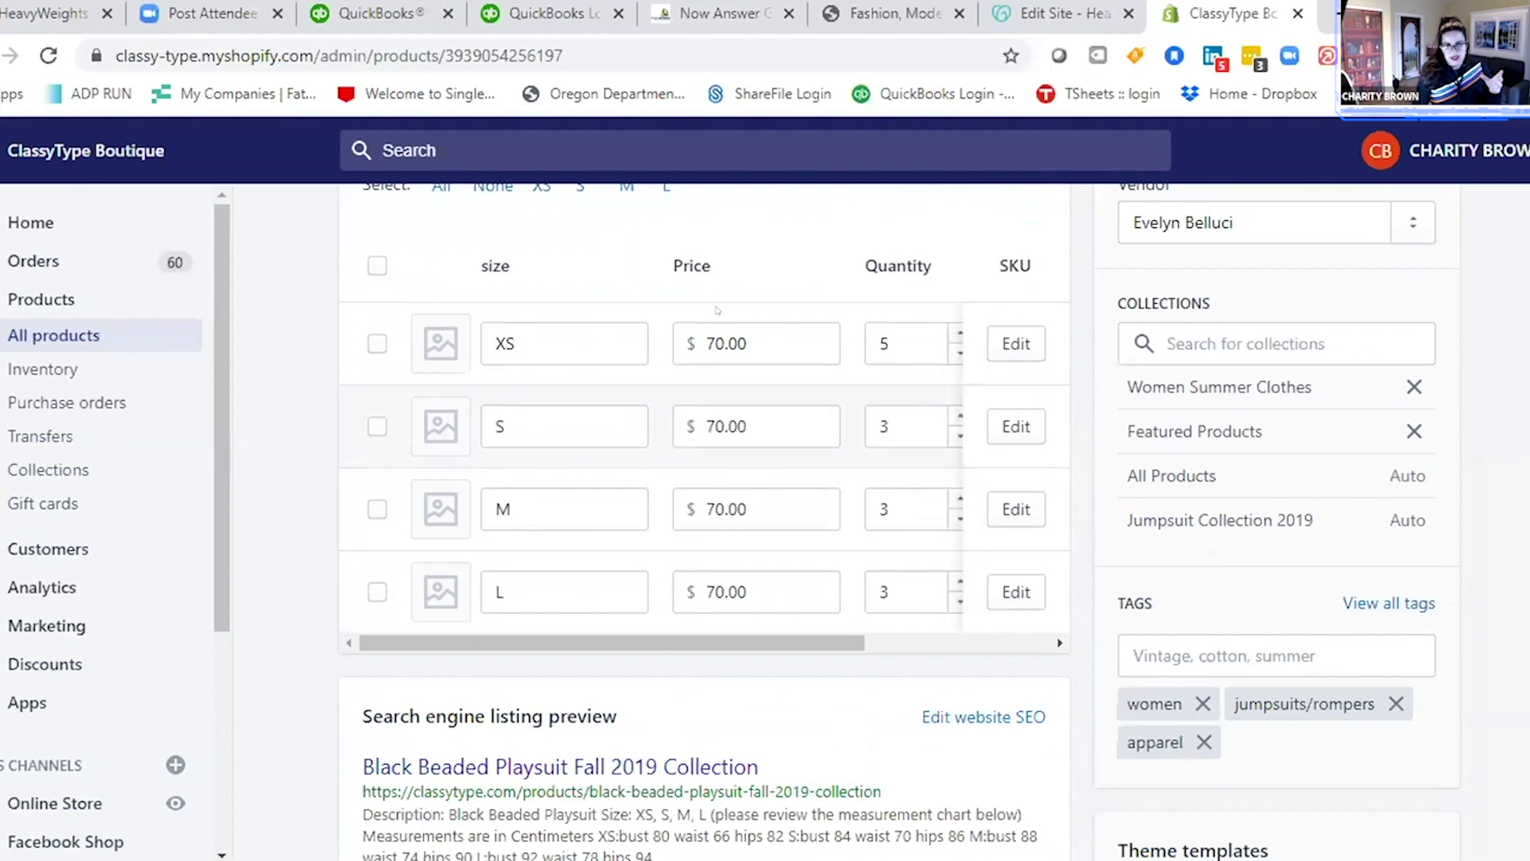
scroll(717, 315, up, 2)
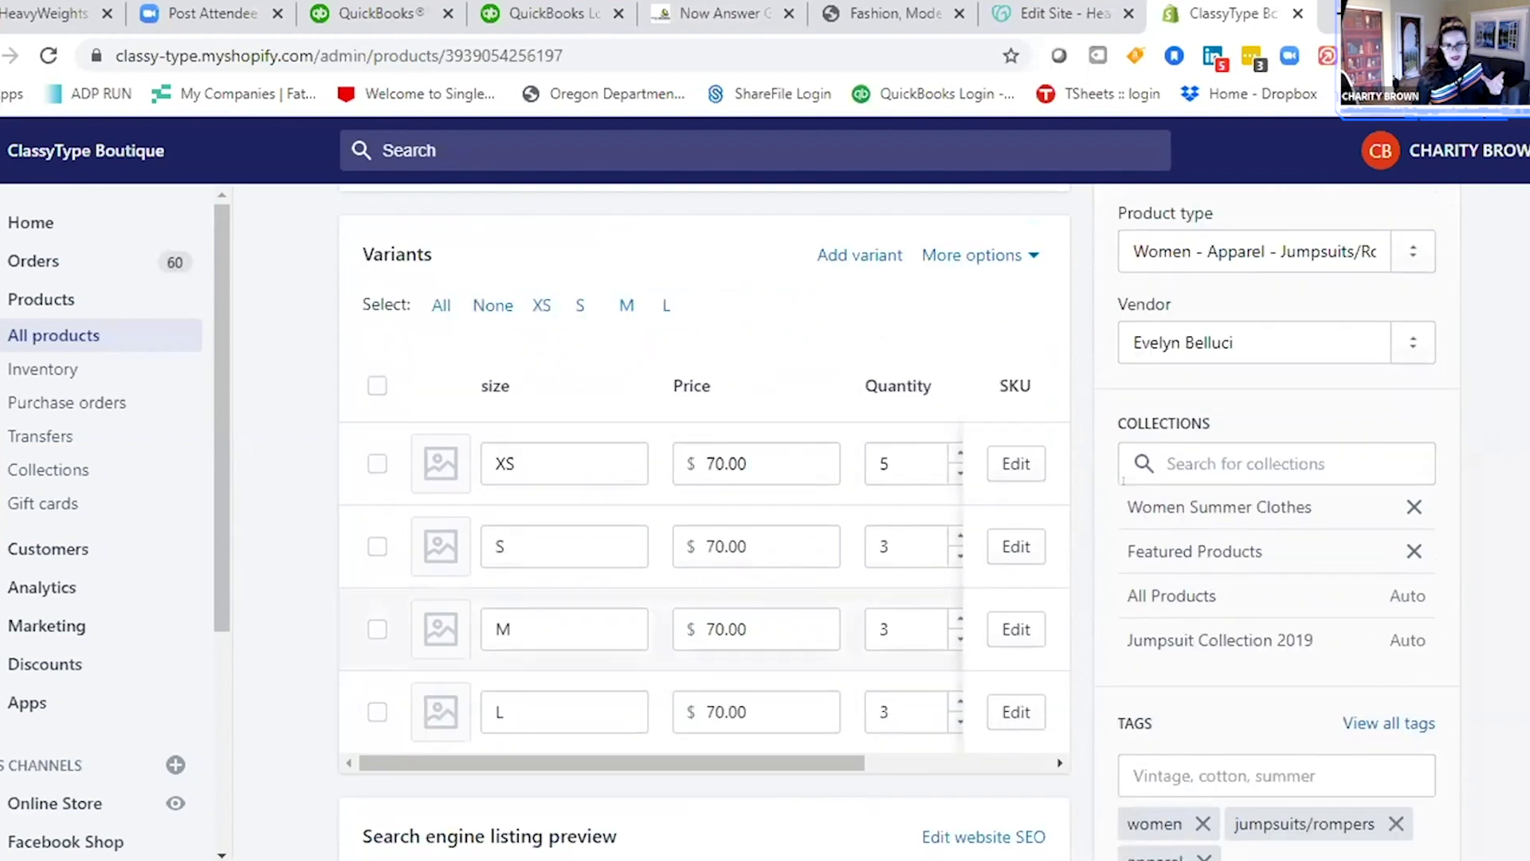
scroll(1193, 367, down, 2)
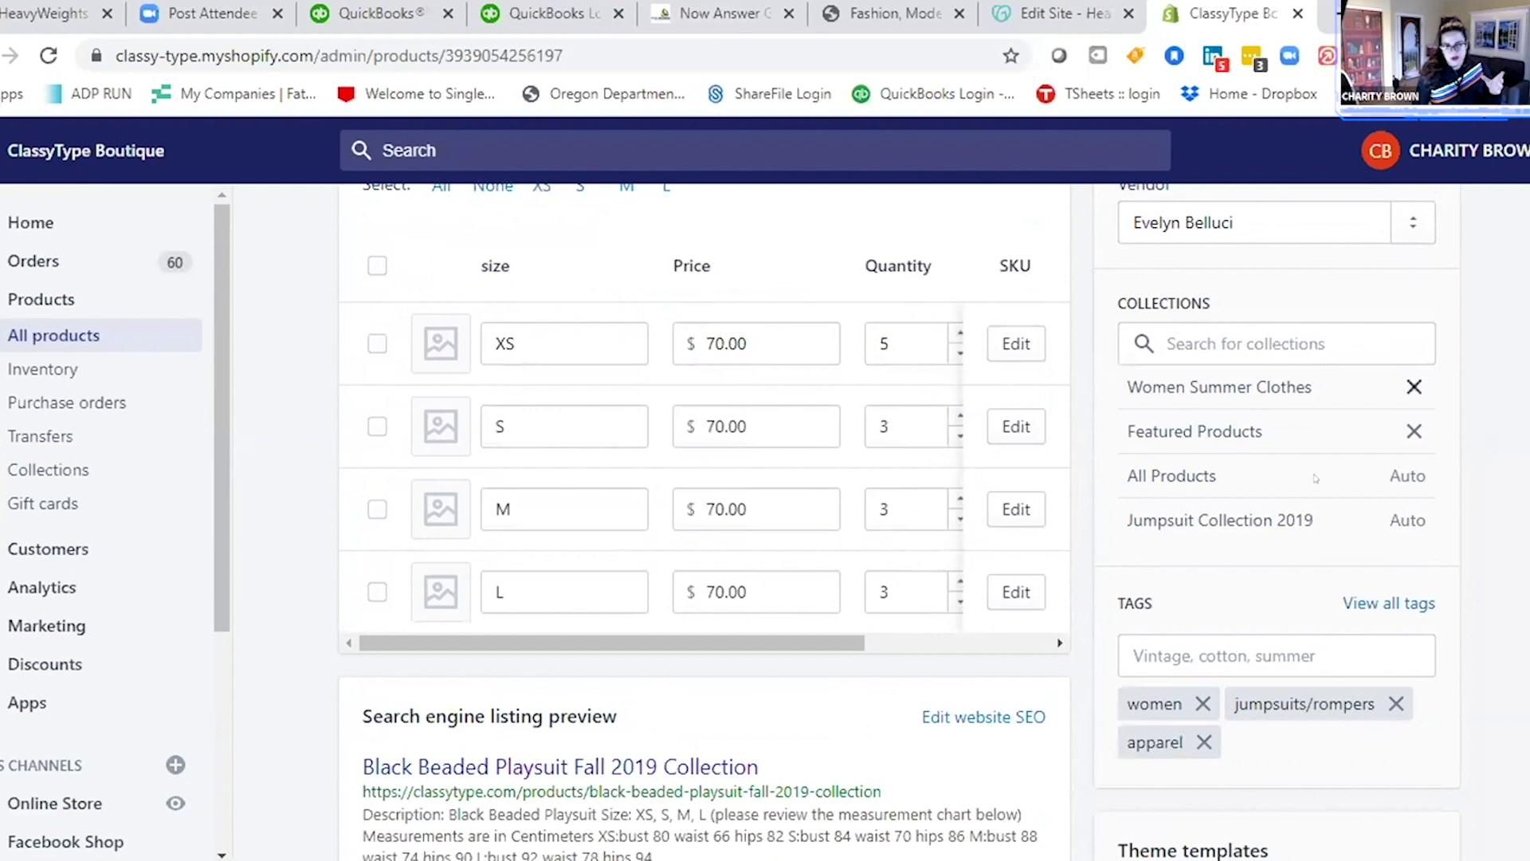
scroll(1291, 575, down, 2)
scroll(1036, 557, down, 2)
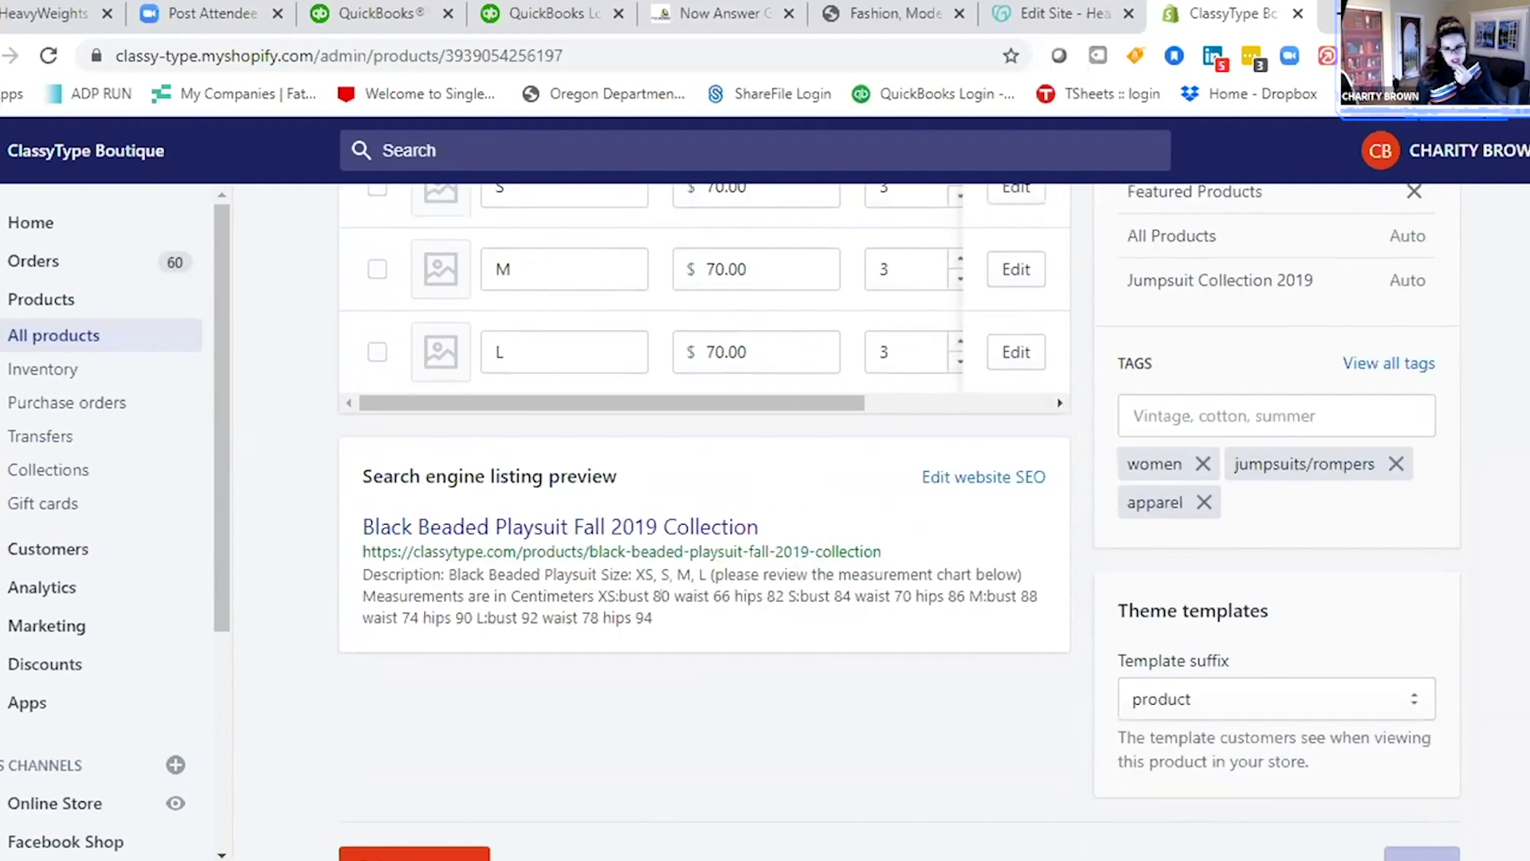
scroll(528, 578, down, 1)
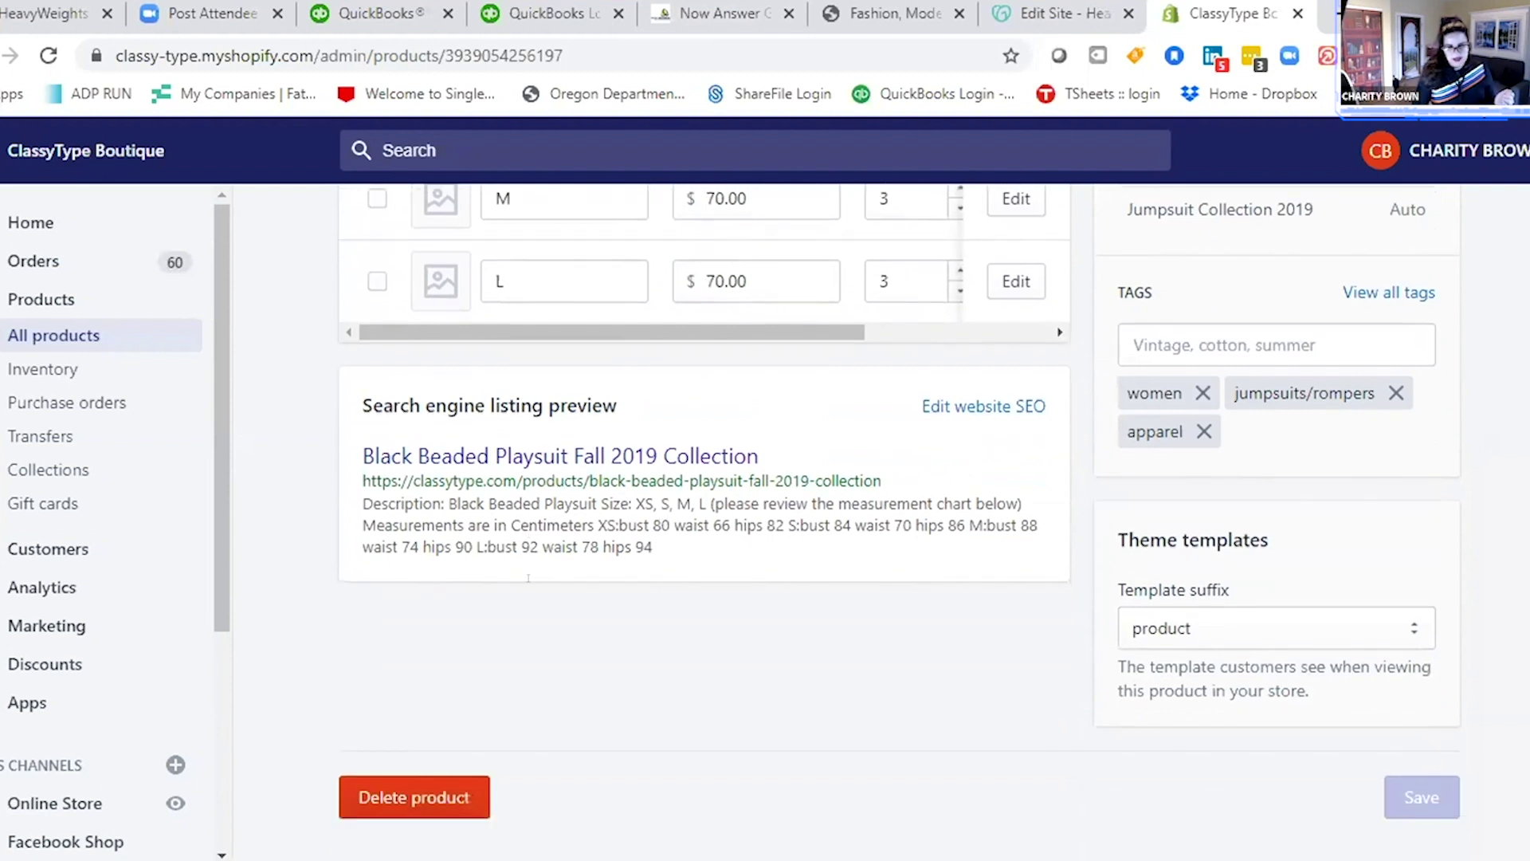
scroll(527, 592, up, 10)
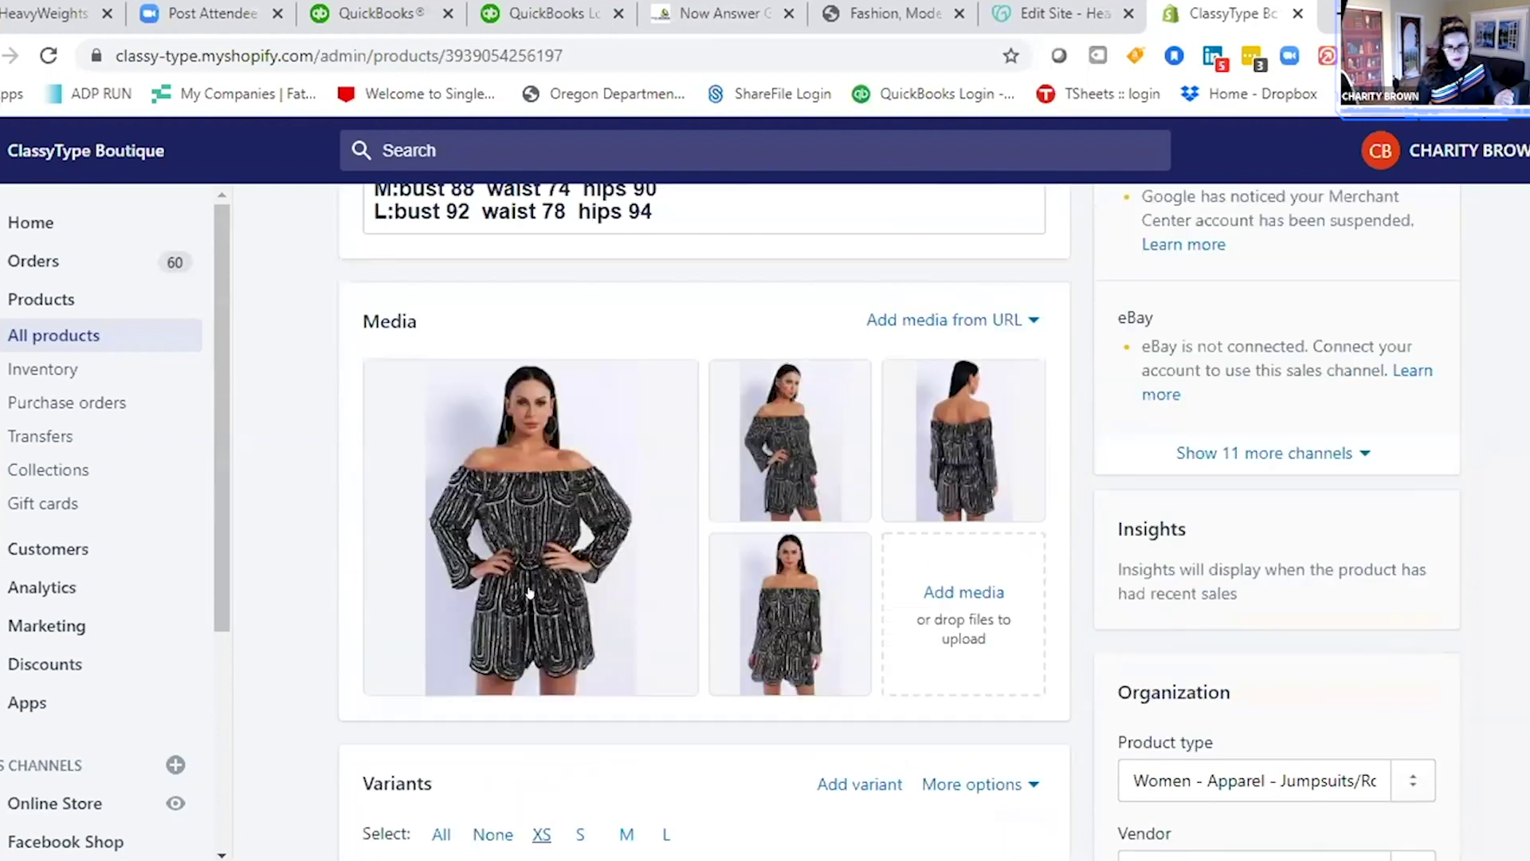
scroll(529, 593, up, 9)
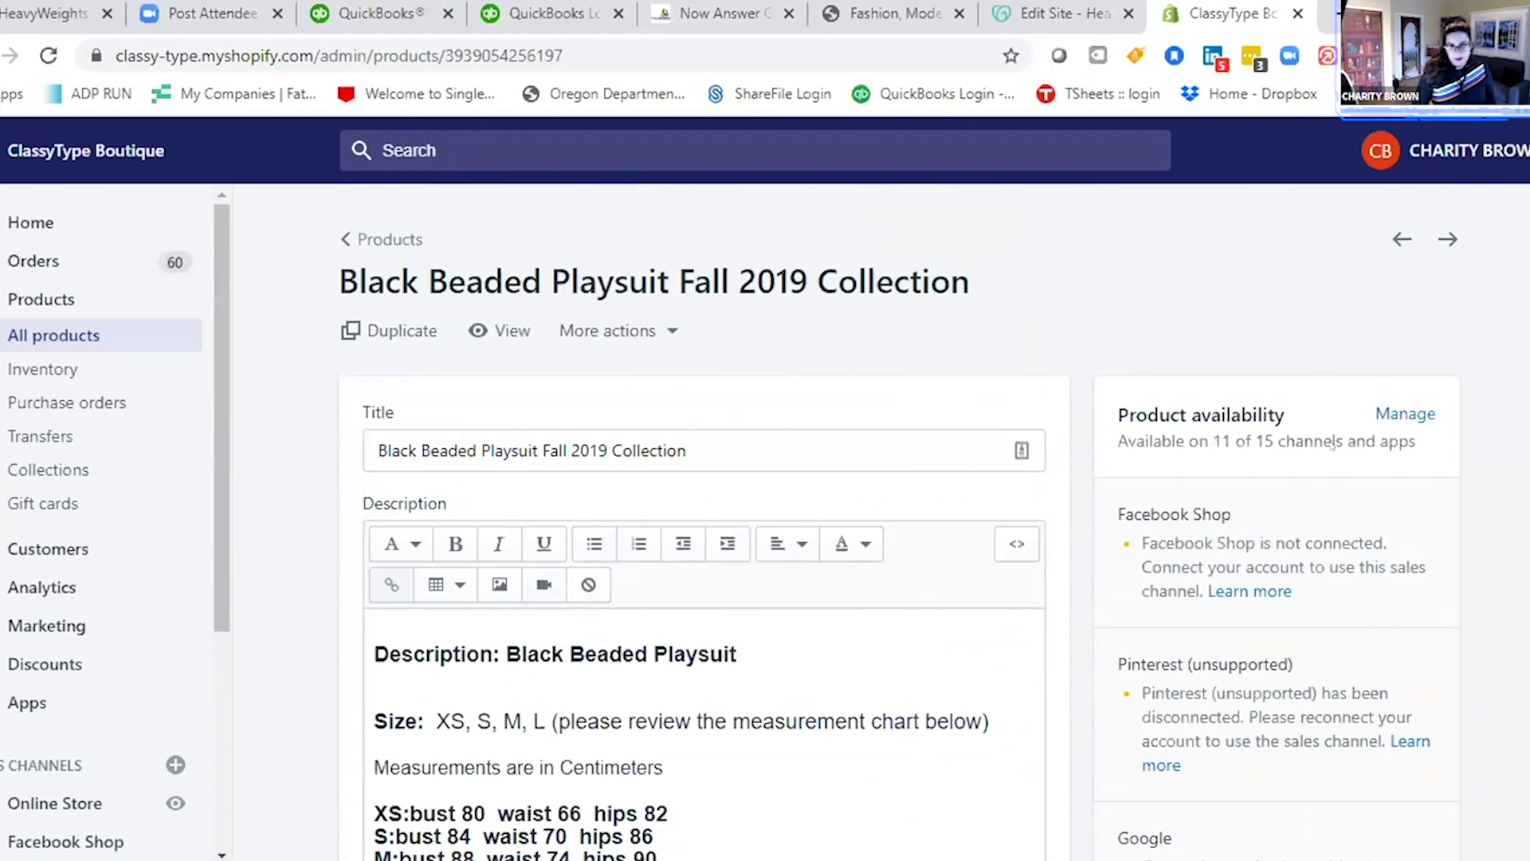
Open the Inventory list and scroll through its first page of items
click(28, 368)
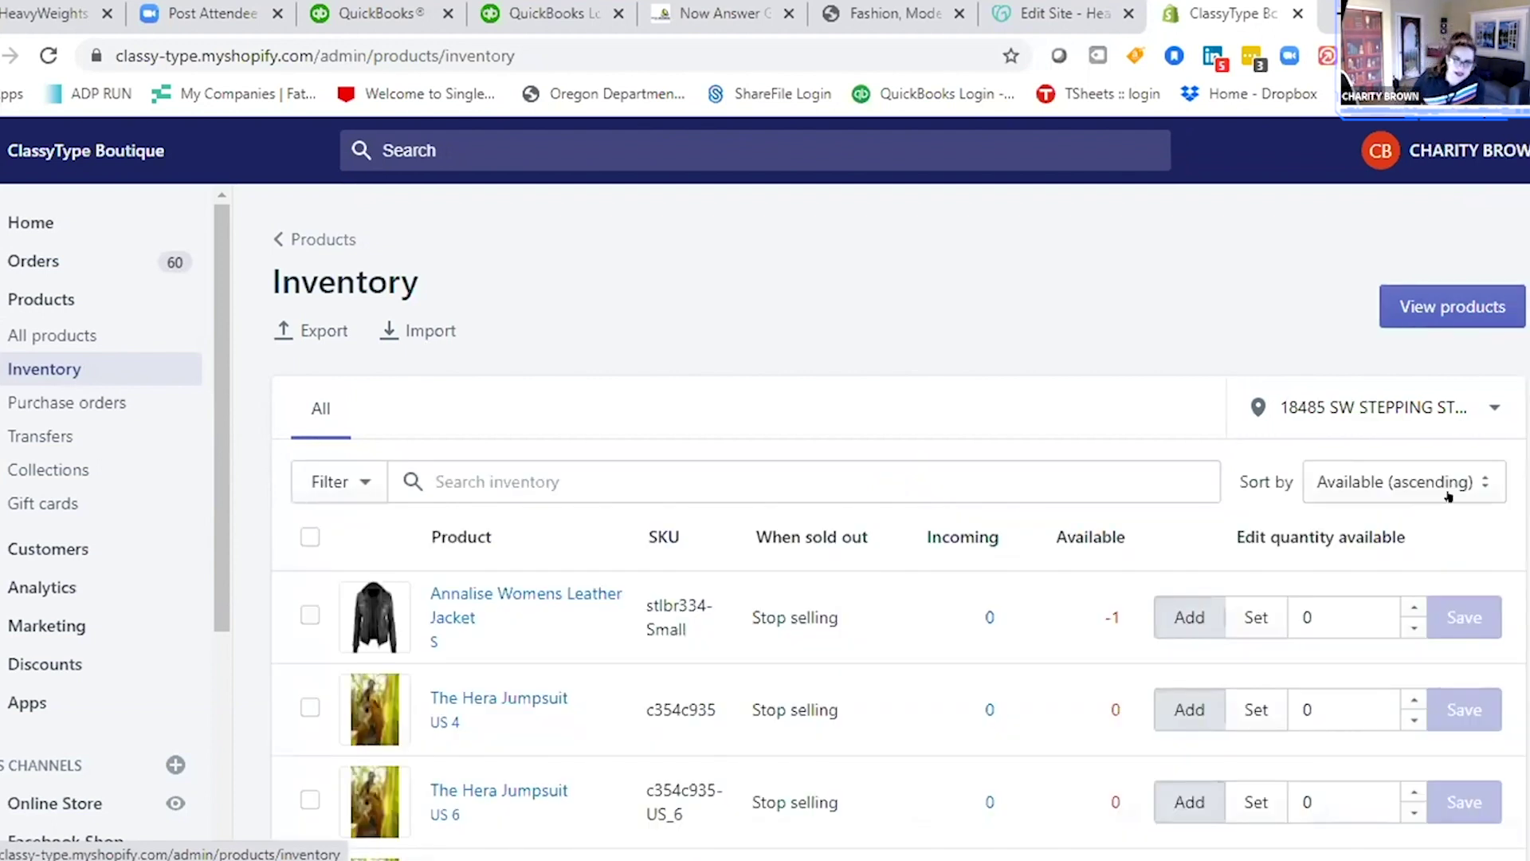
scroll(734, 519, down, 15)
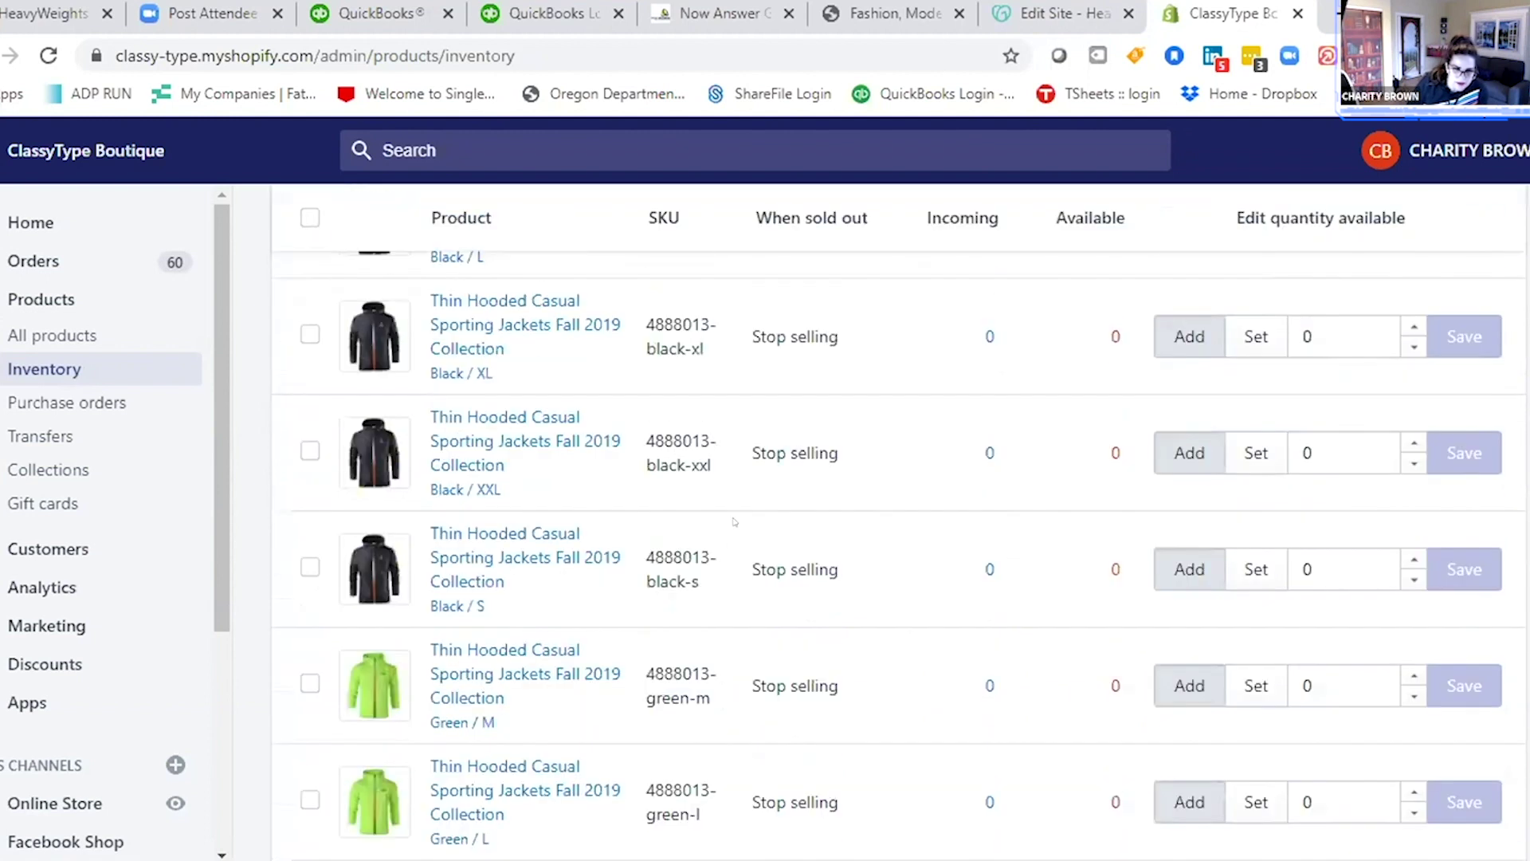
scroll(734, 521, down, 10)
scroll(734, 521, down, 10)
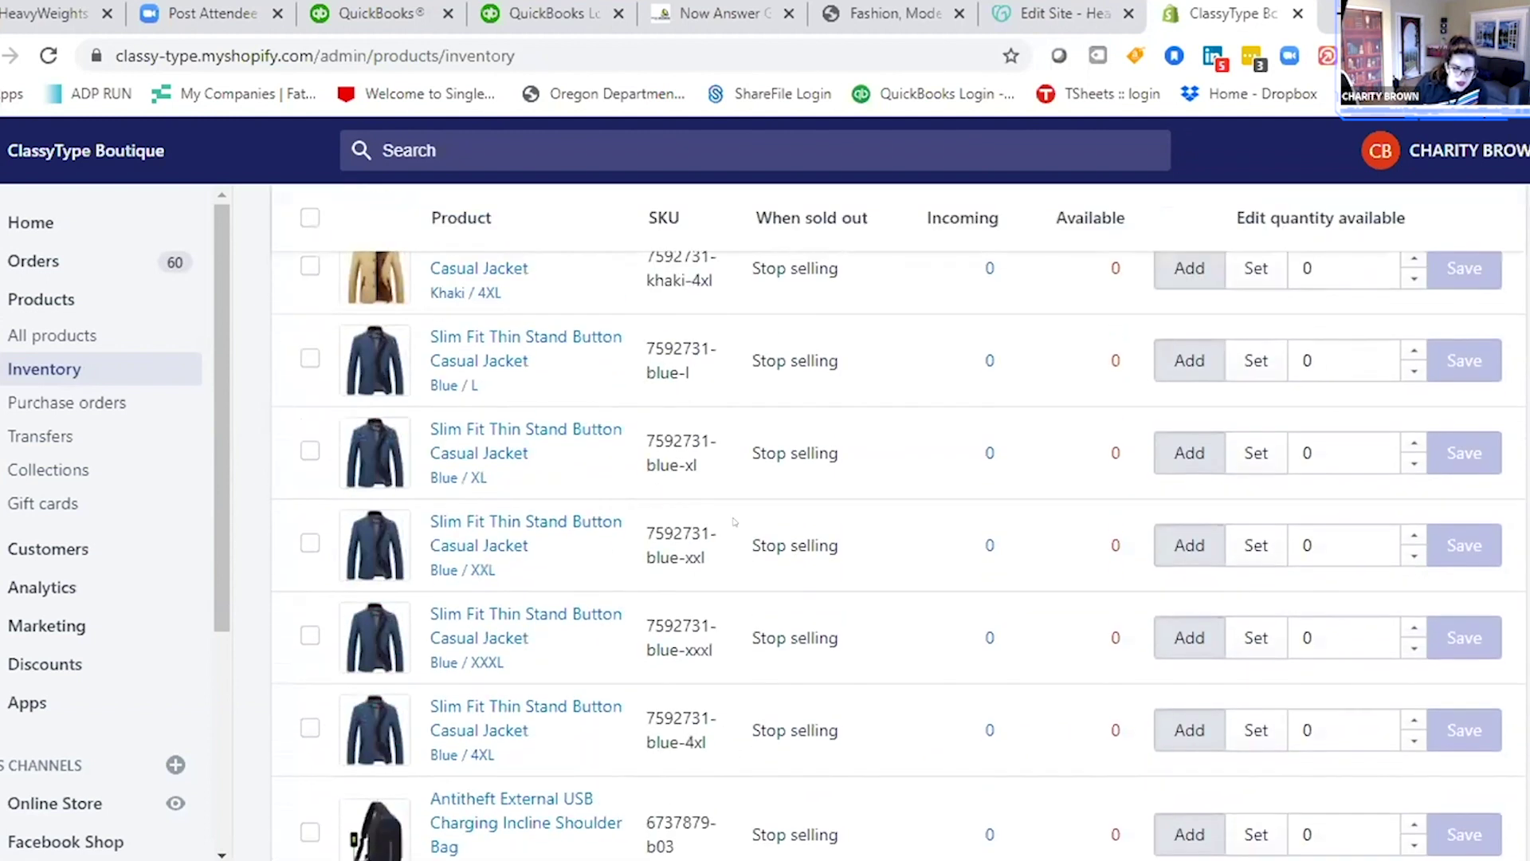
scroll(734, 521, up, 8)
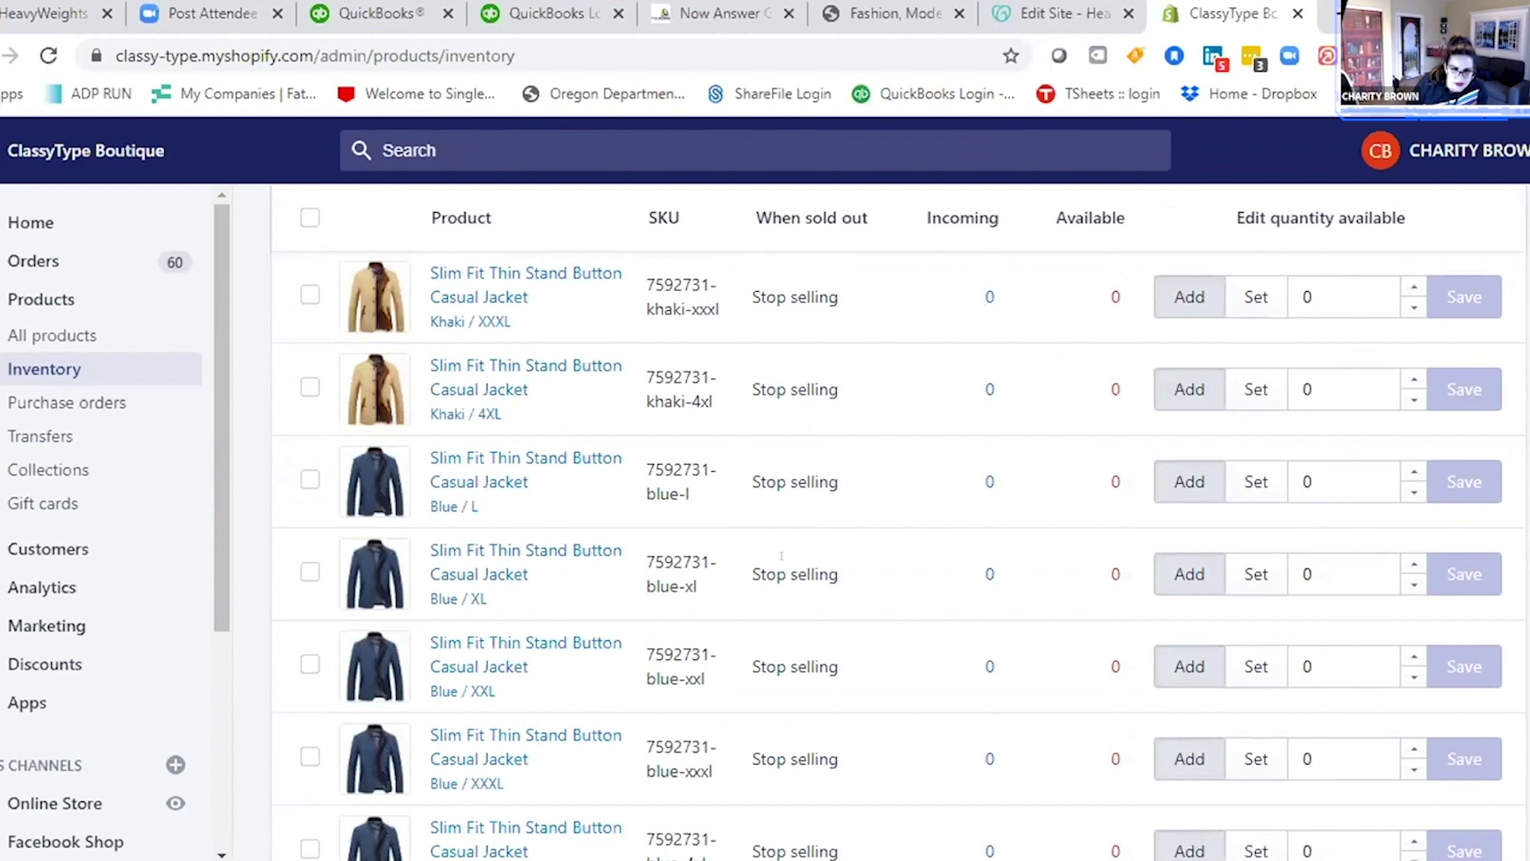
scroll(781, 555, down, 6)
scroll(791, 572, down, 10)
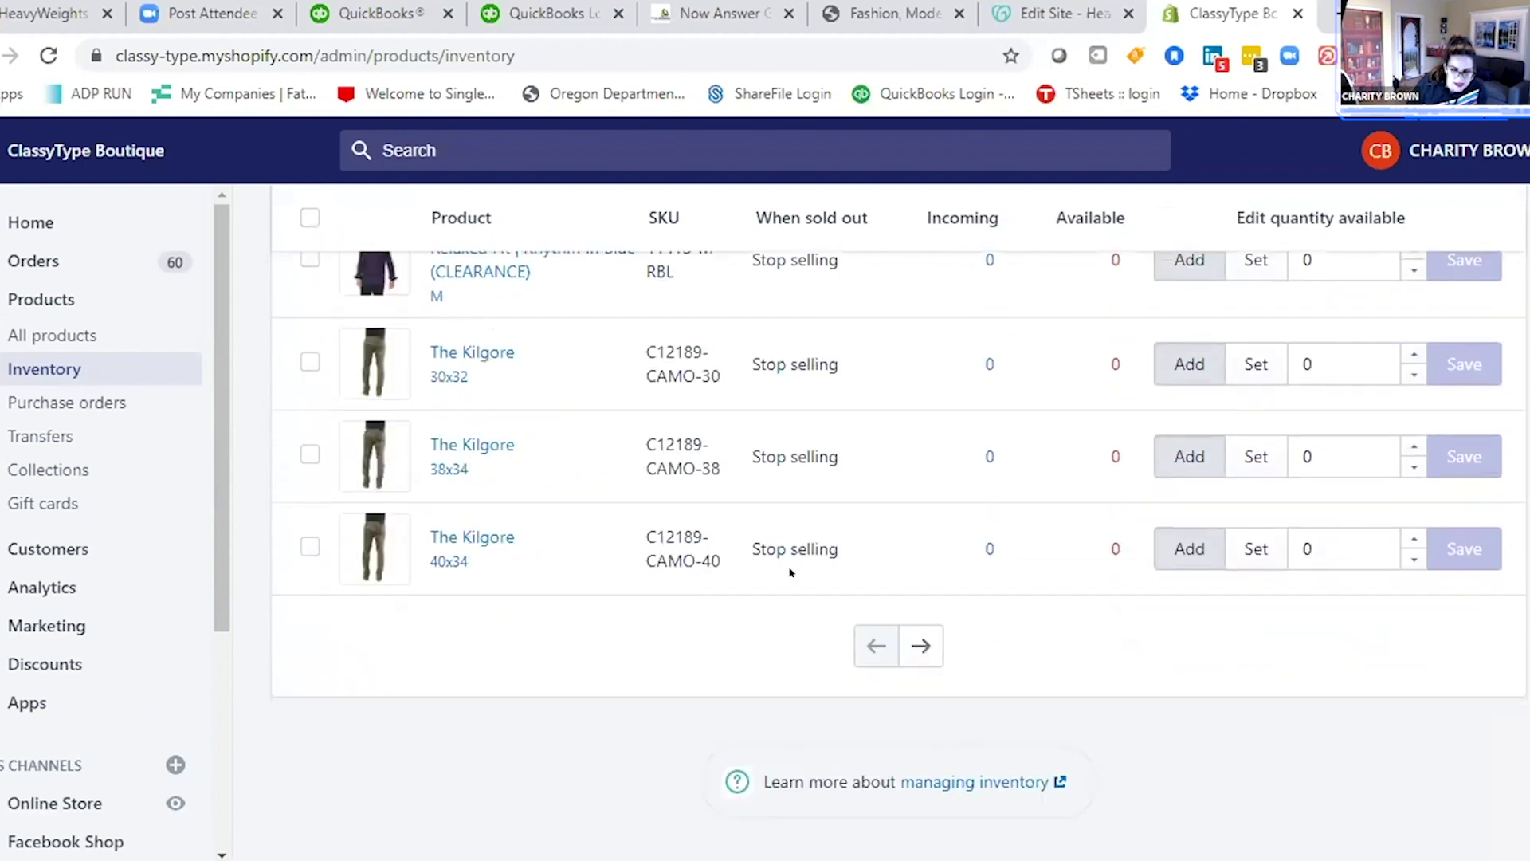
On the second inventory page, open the NAVY / XL variant of the Unisex LGBT Pride shirt
click(922, 647)
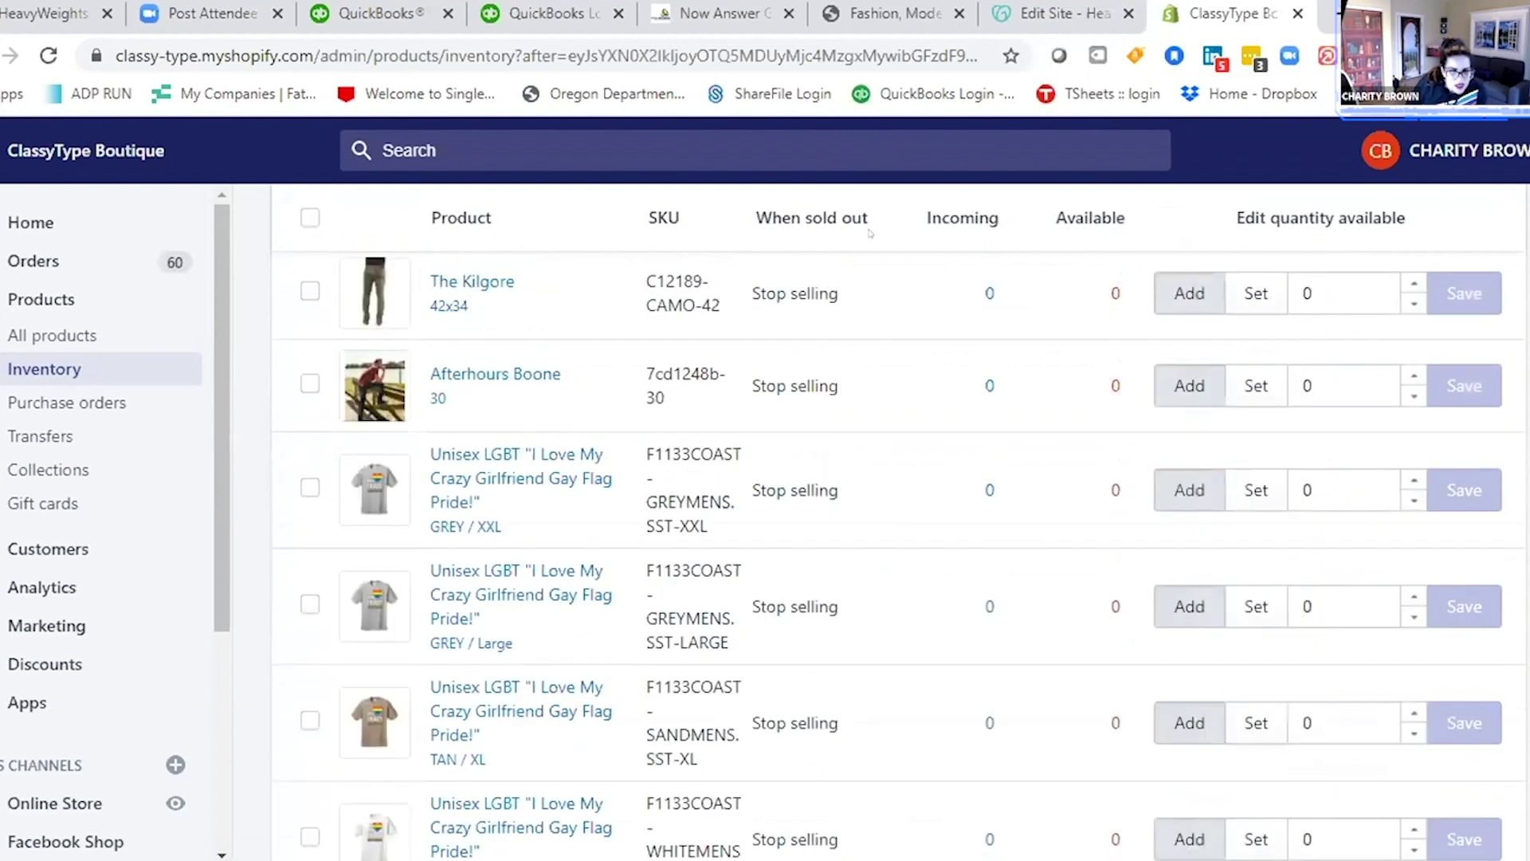
scroll(760, 594, down, 10)
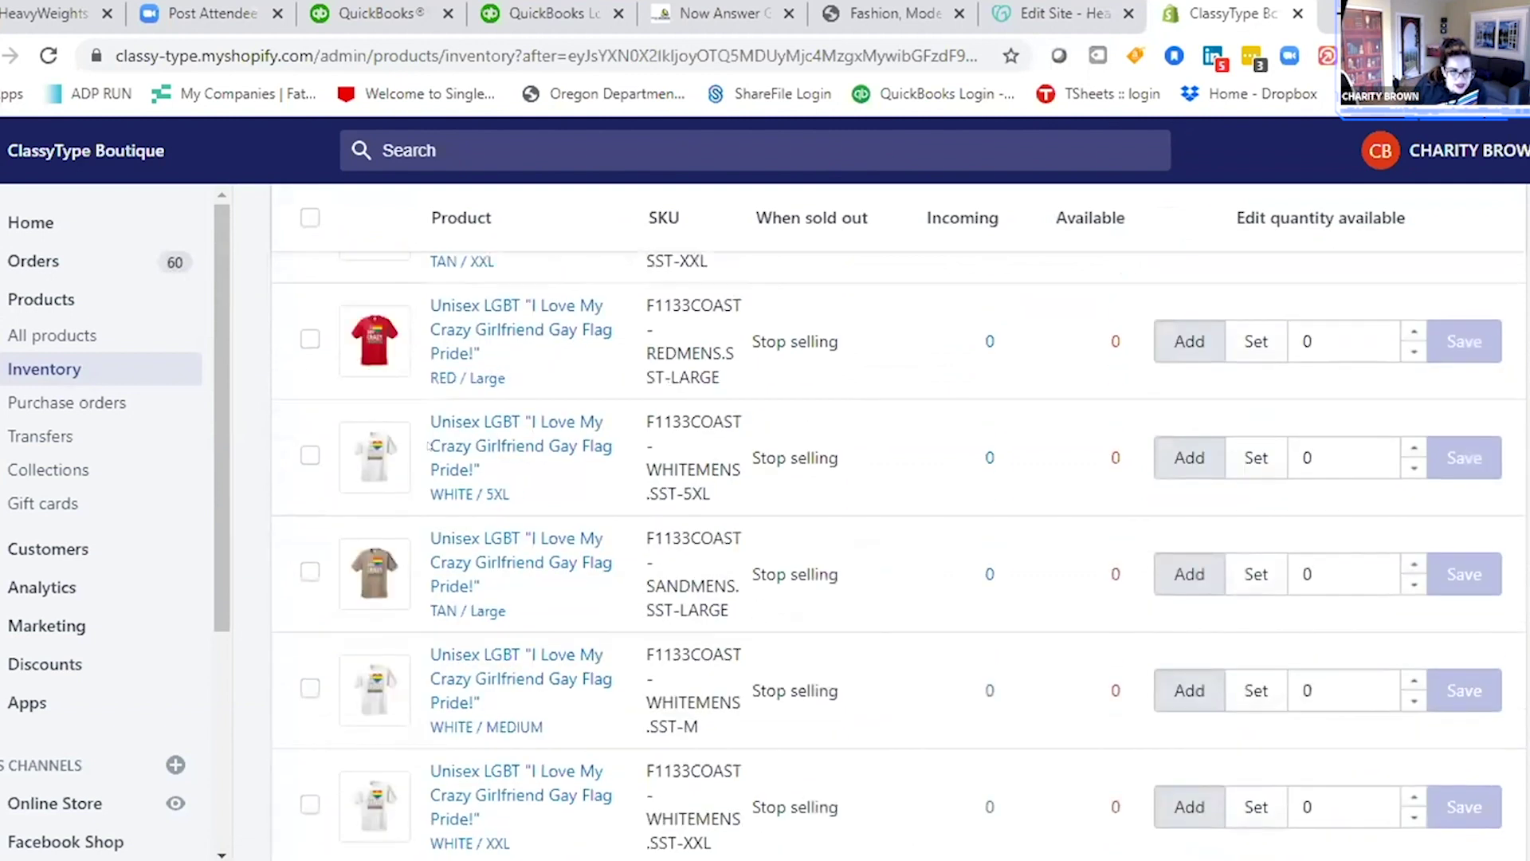
scroll(797, 500, down, 5)
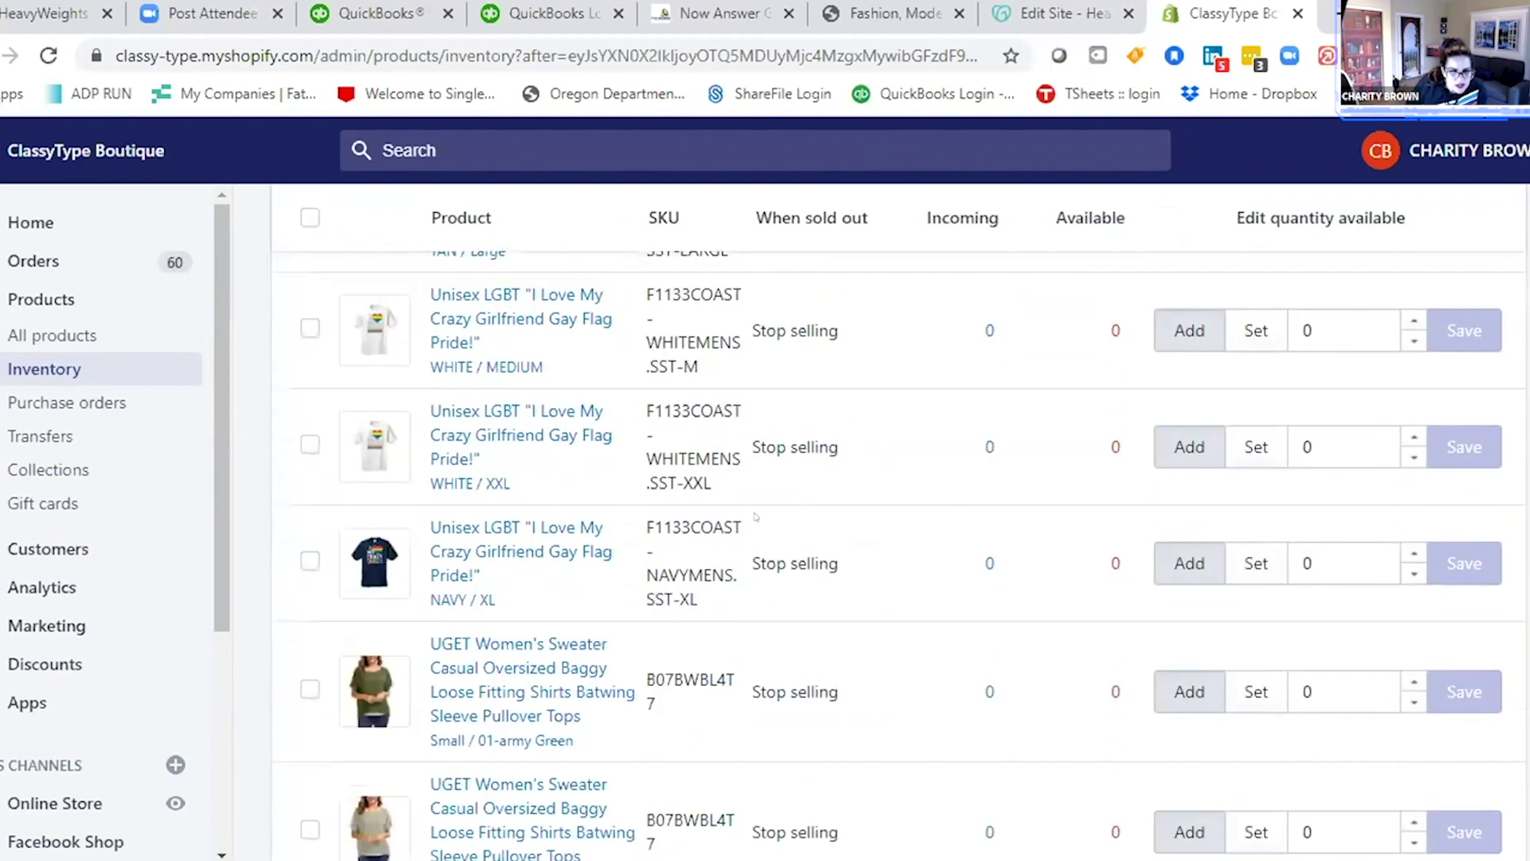
click(471, 537)
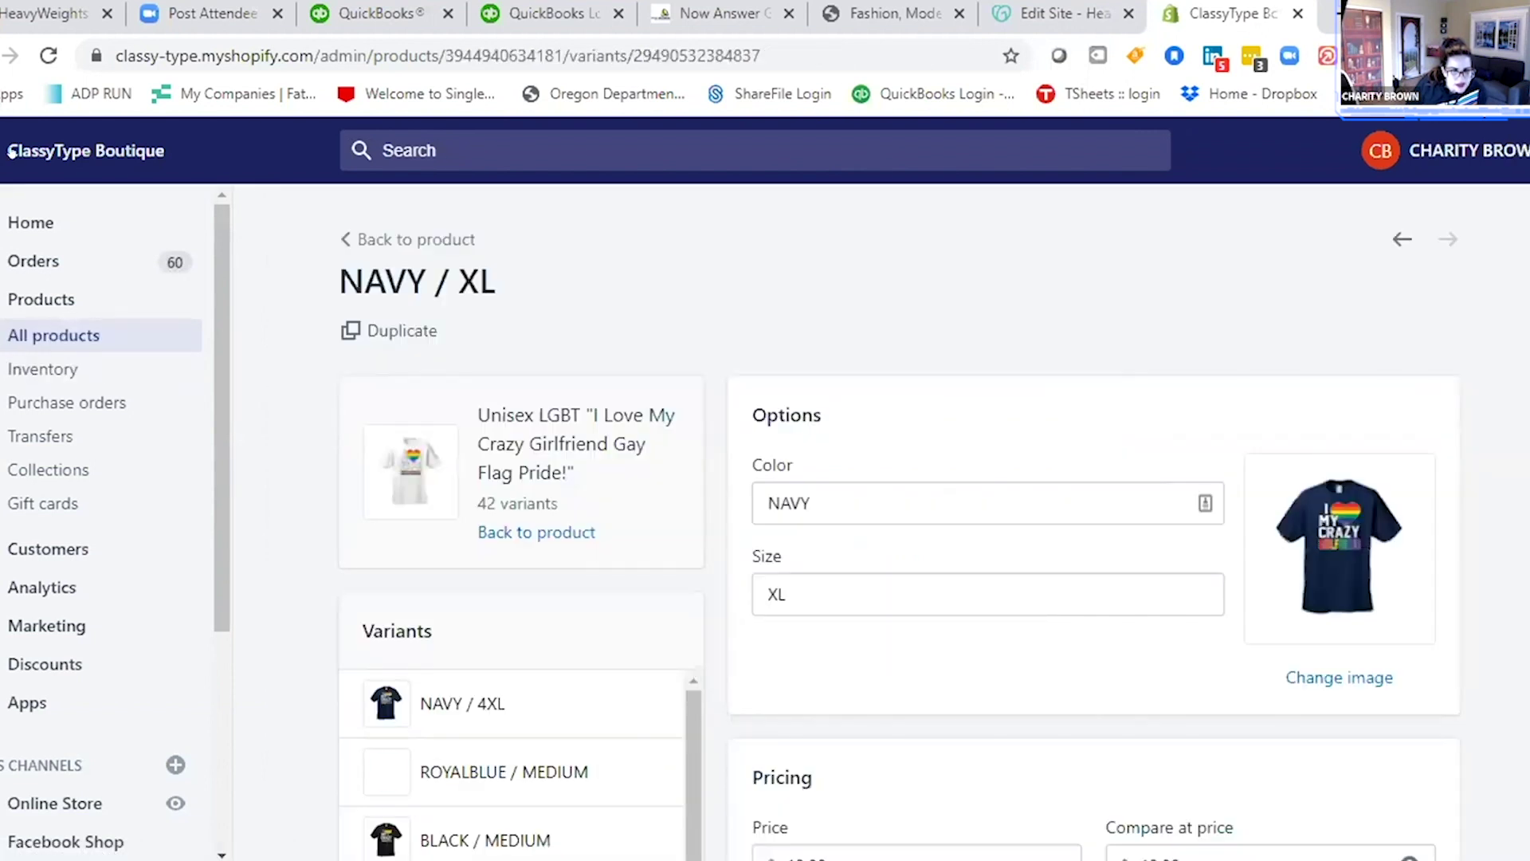
Go back to the Home dashboard showing 5 orders to fulfill
click(24, 215)
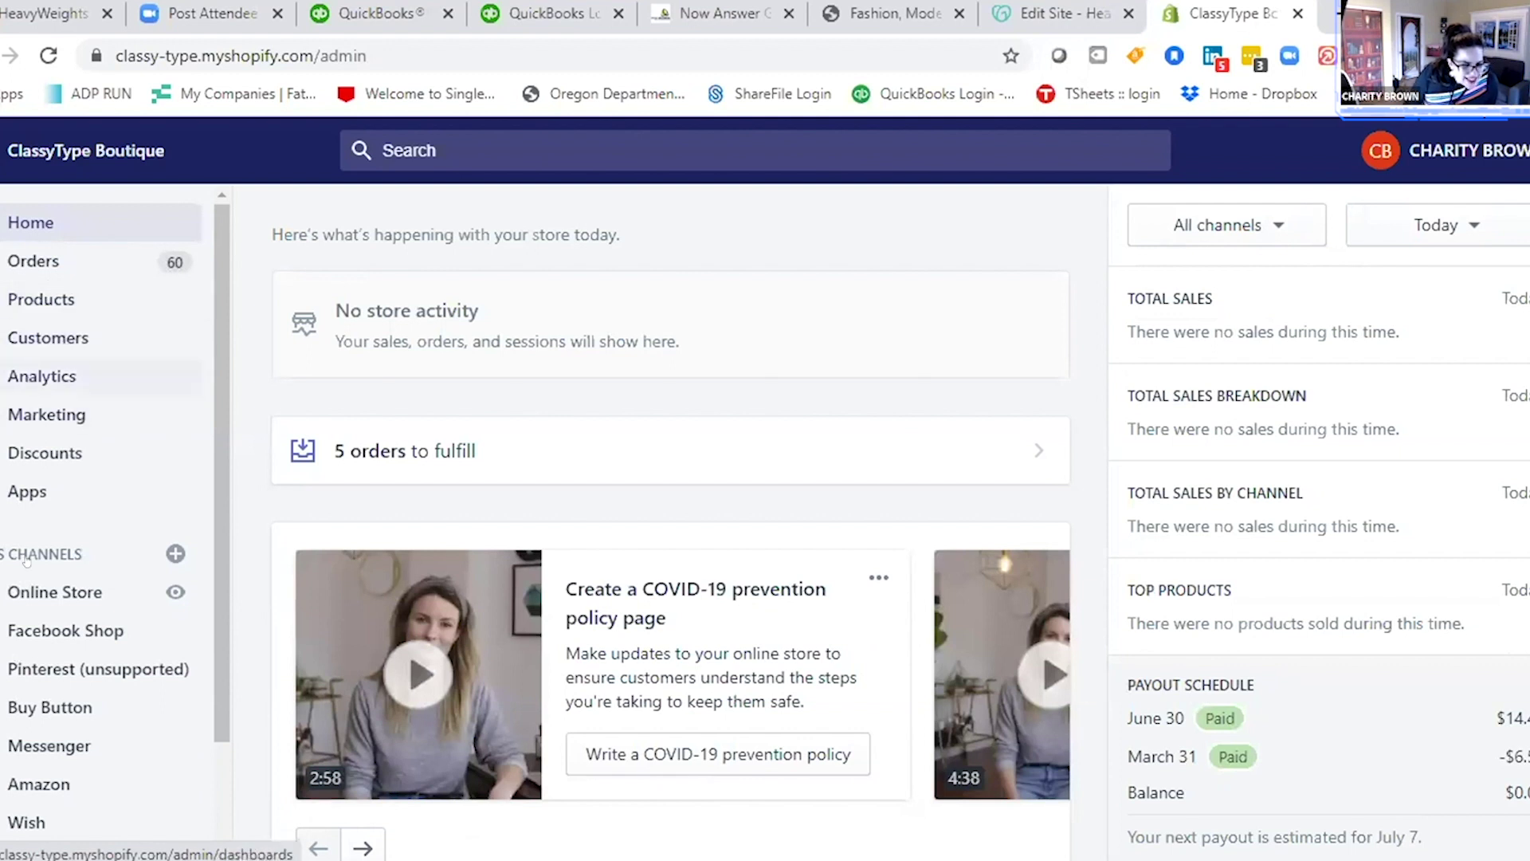
scroll(50, 576, down, 2)
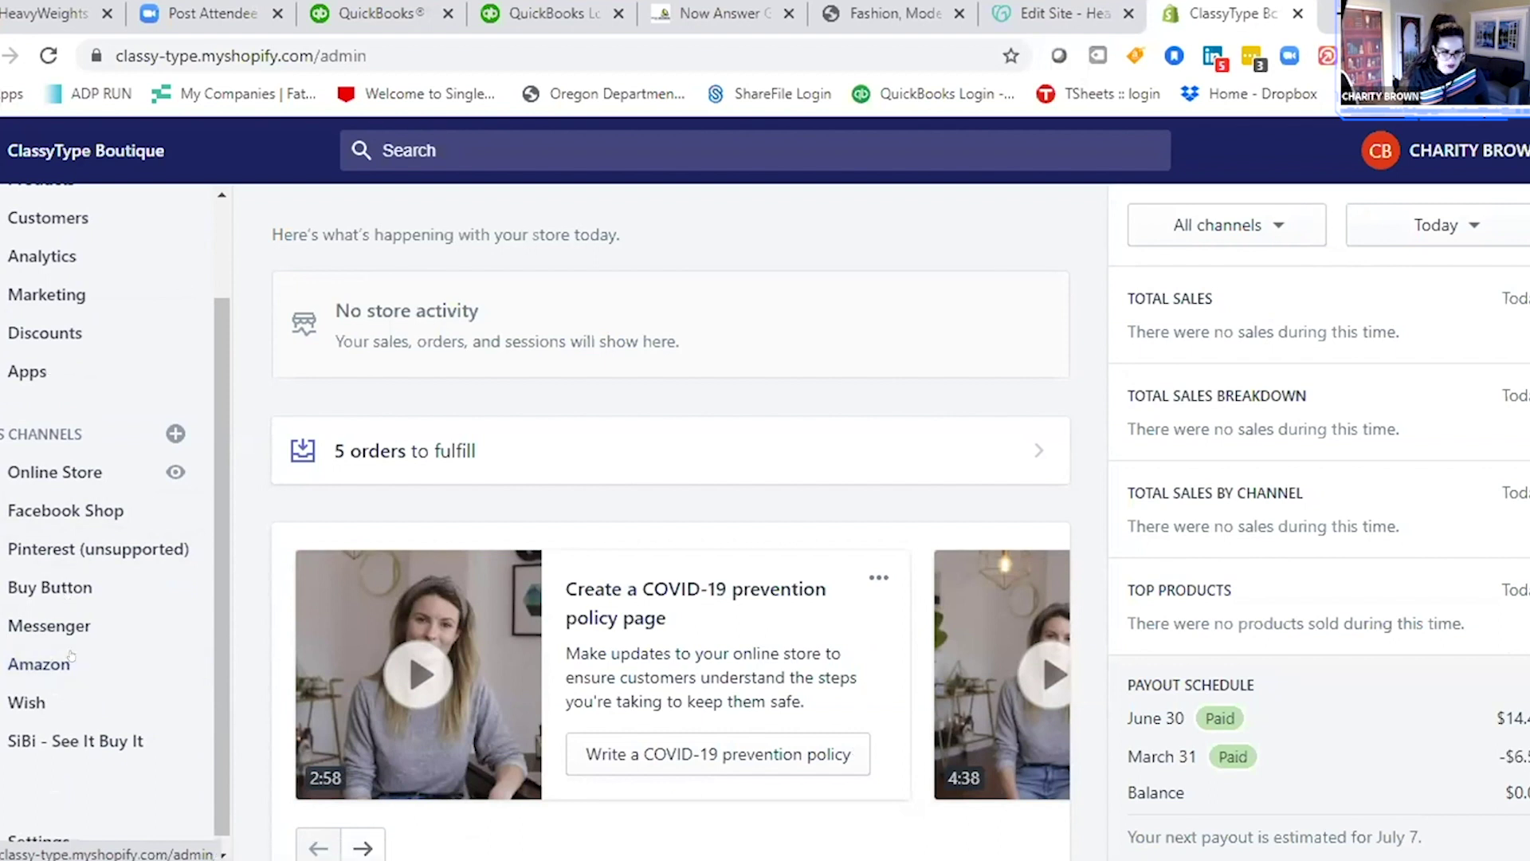
scroll(96, 661, down, 1)
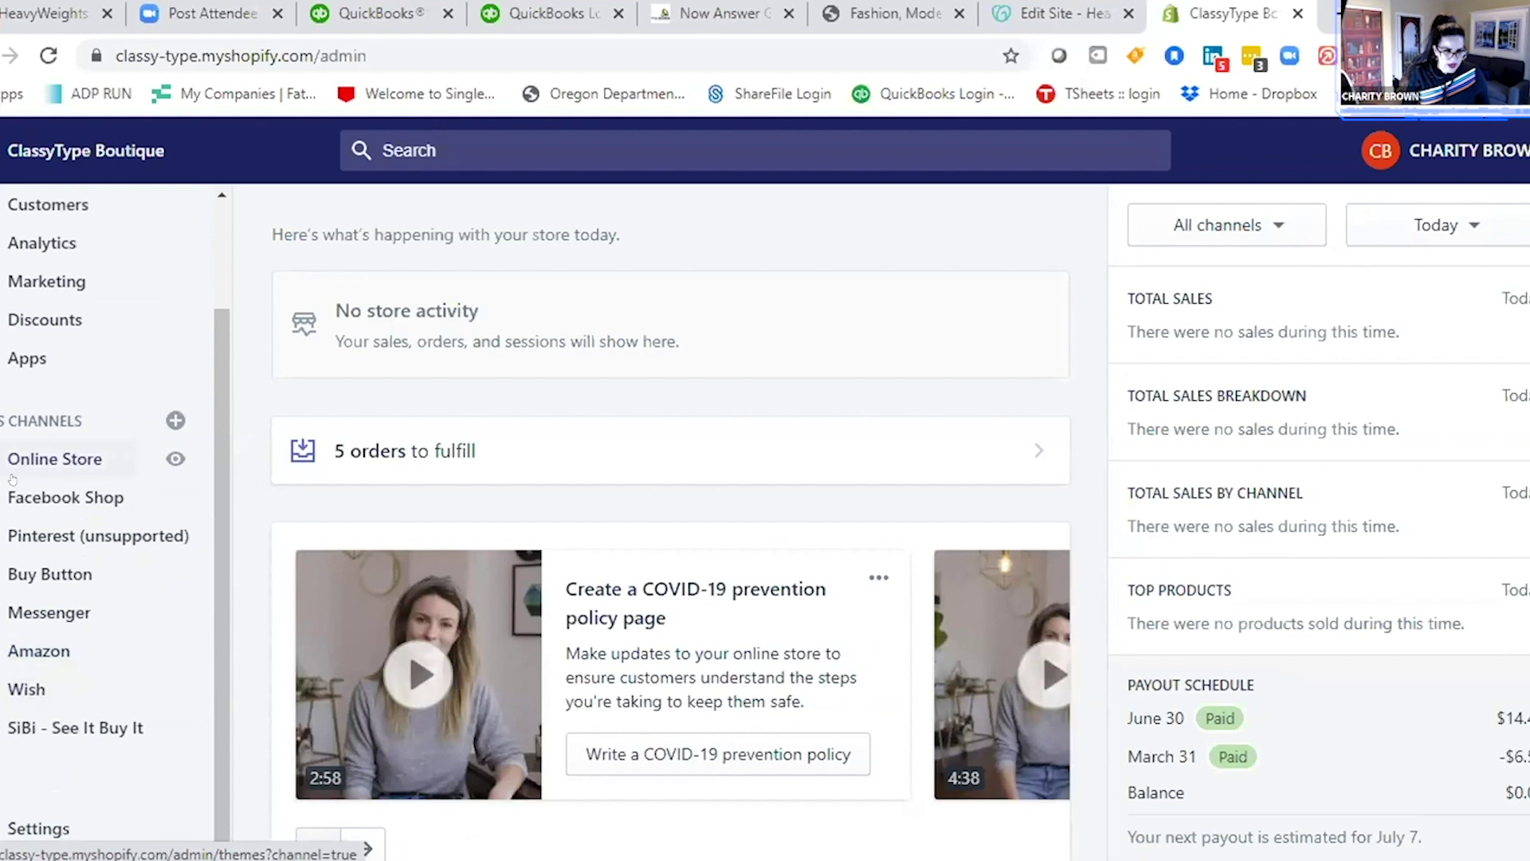
Browse the six installed apps and recommendations, then switch to the GoDaddy 'Edit Site' tab
click(10, 354)
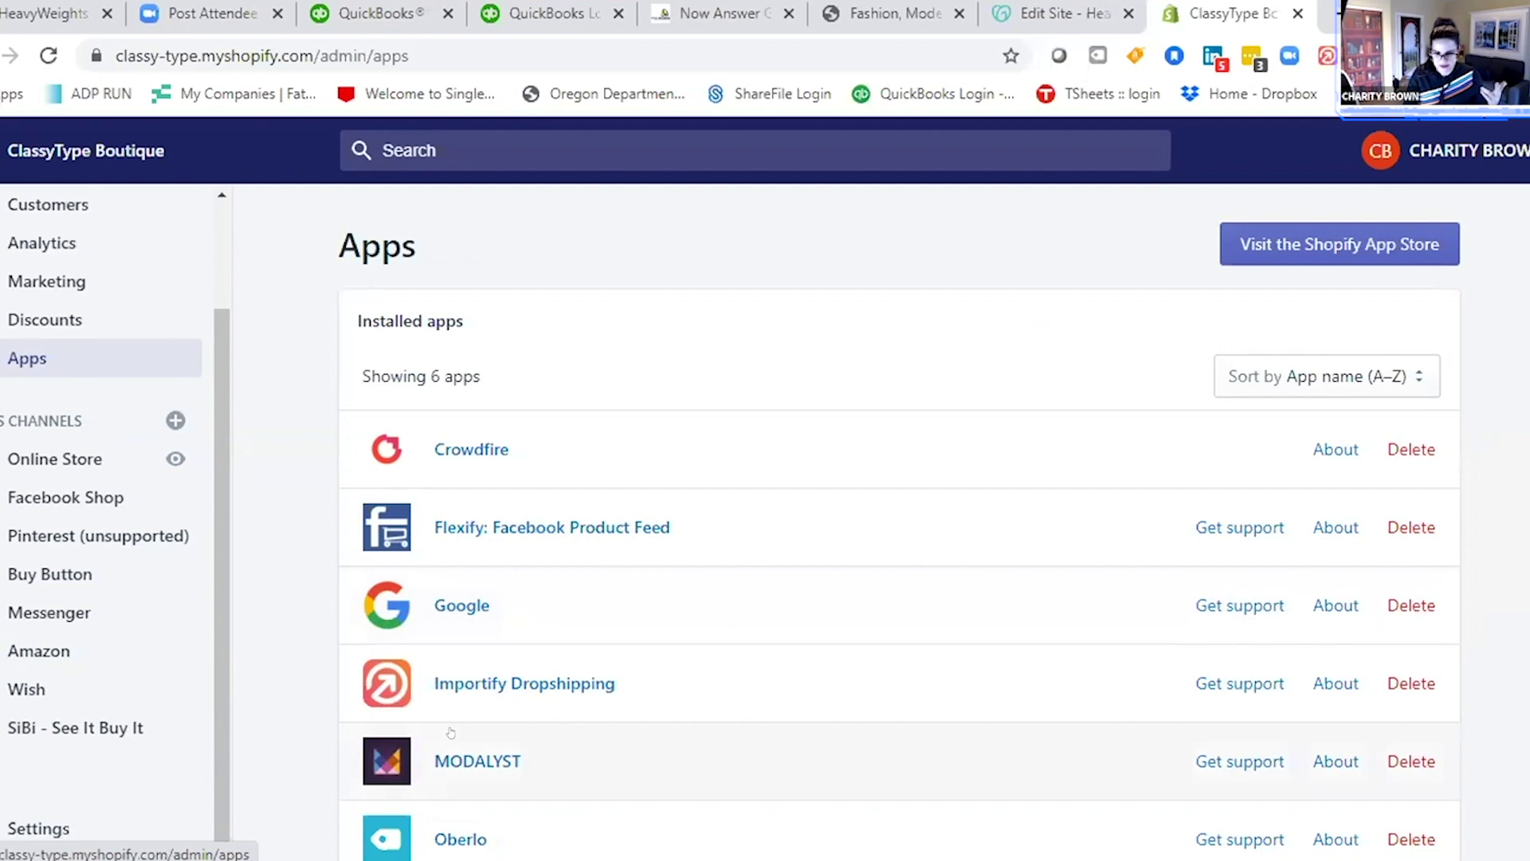
scroll(451, 732, down, 4)
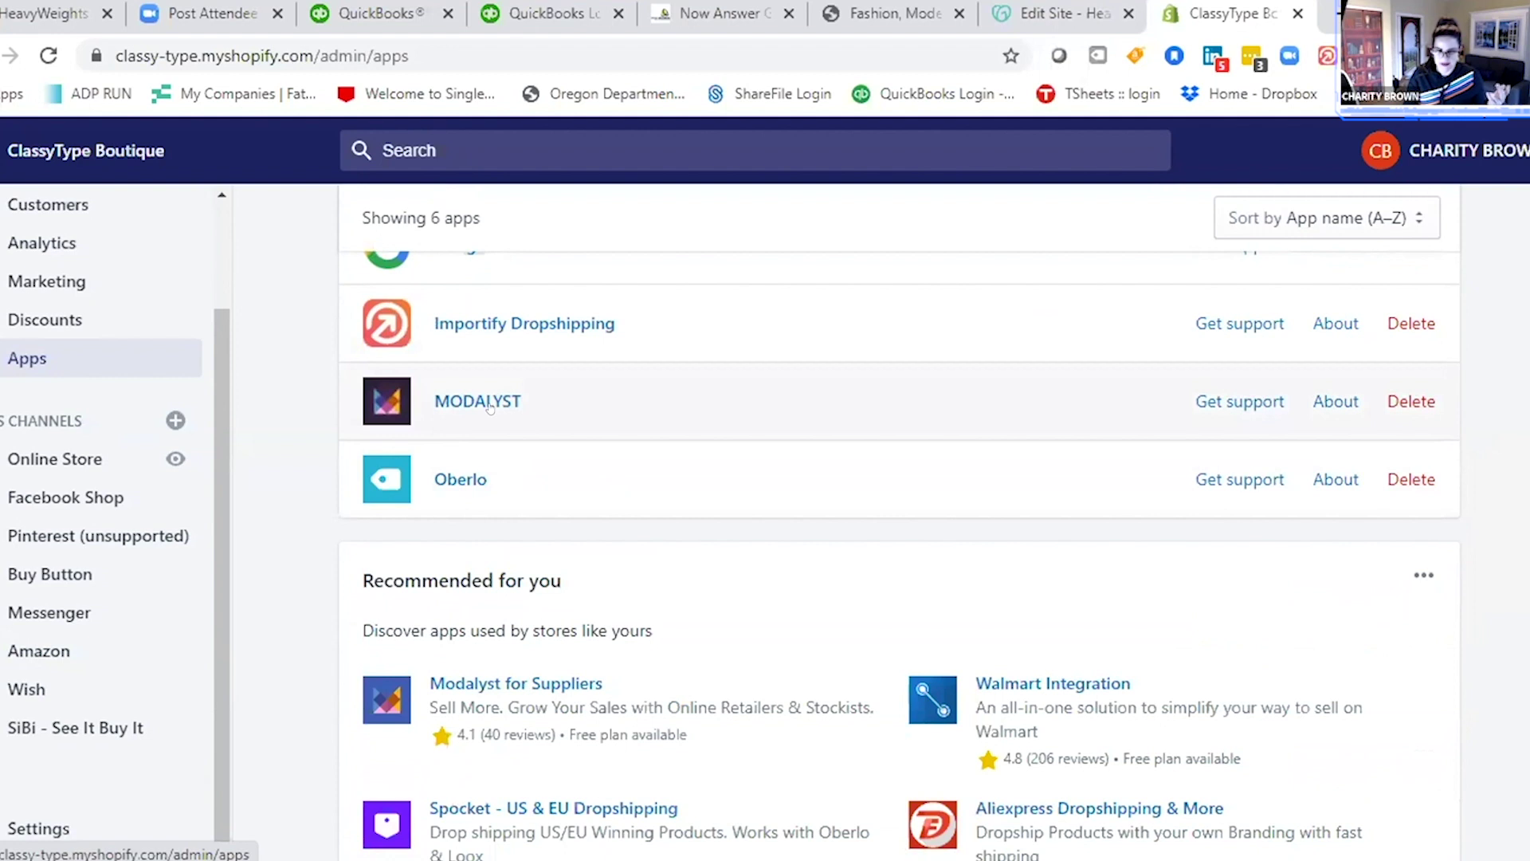
scroll(490, 408, up, 4)
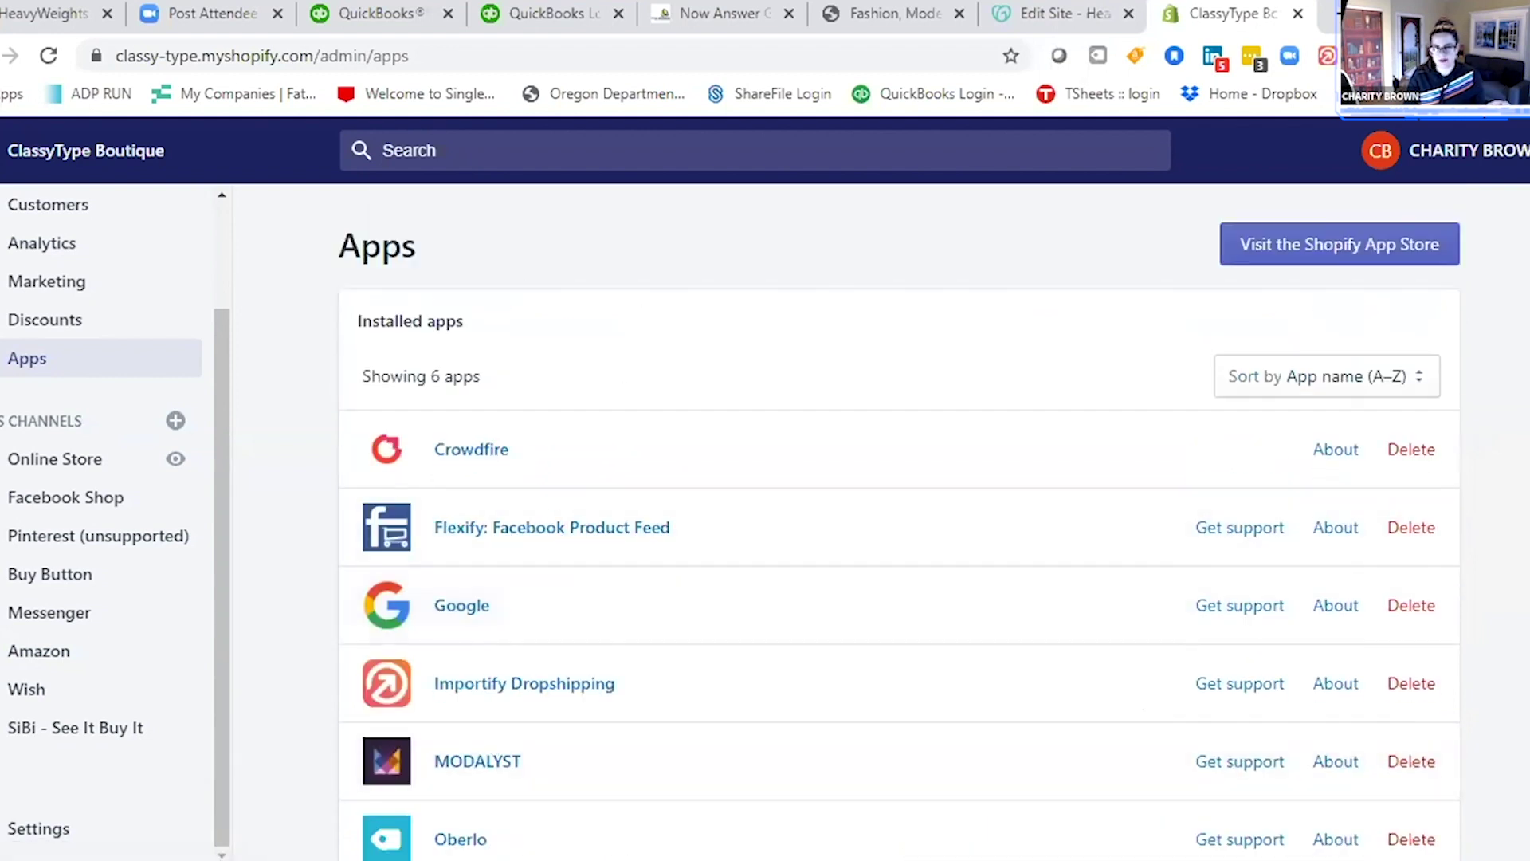
scroll(471, 526, down, 8)
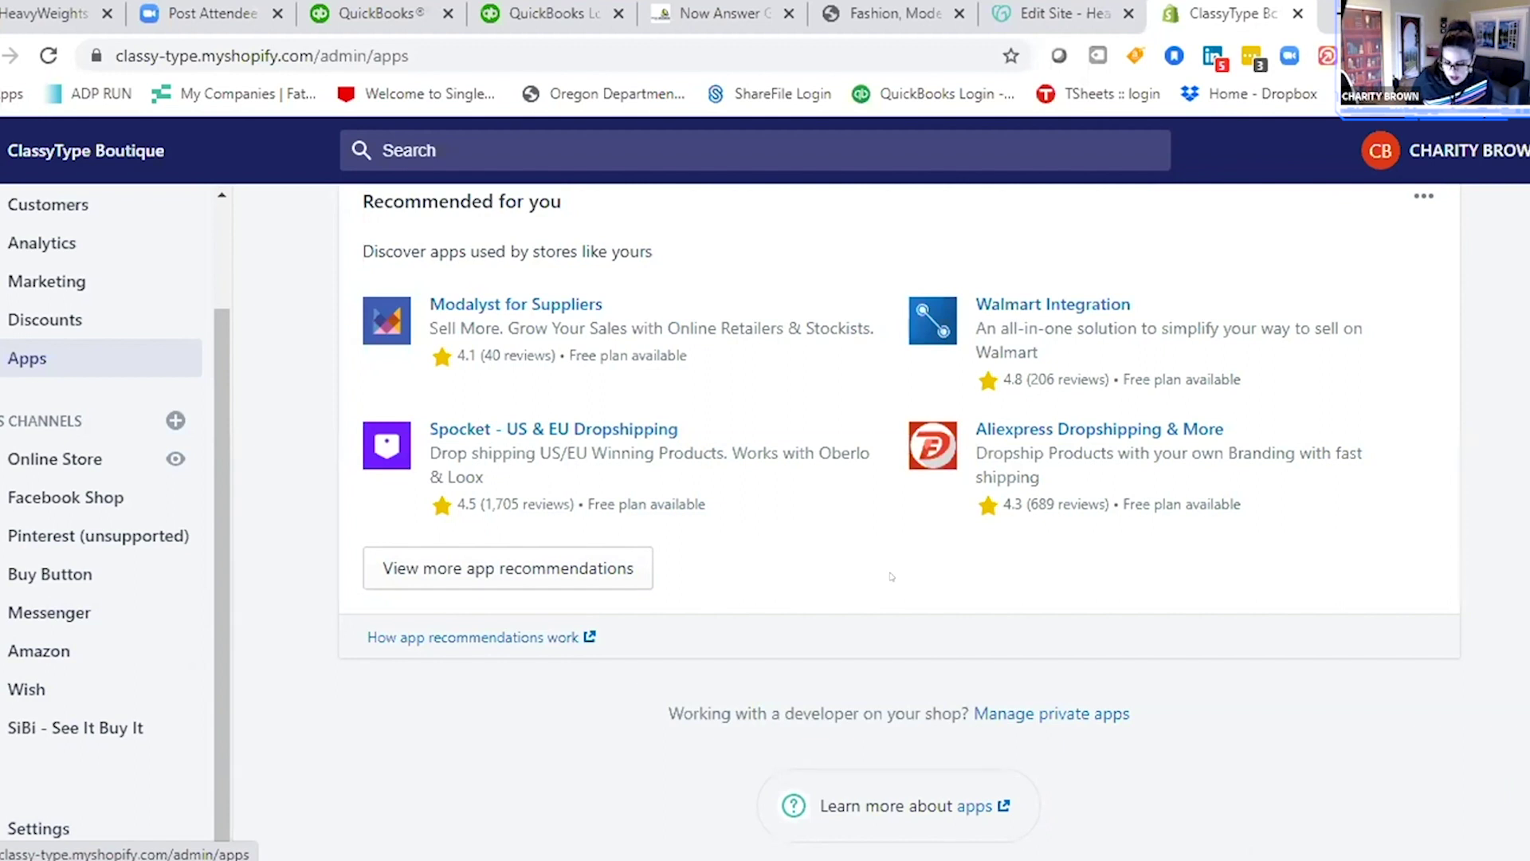
scroll(891, 575, up, 3)
scroll(891, 576, up, 5)
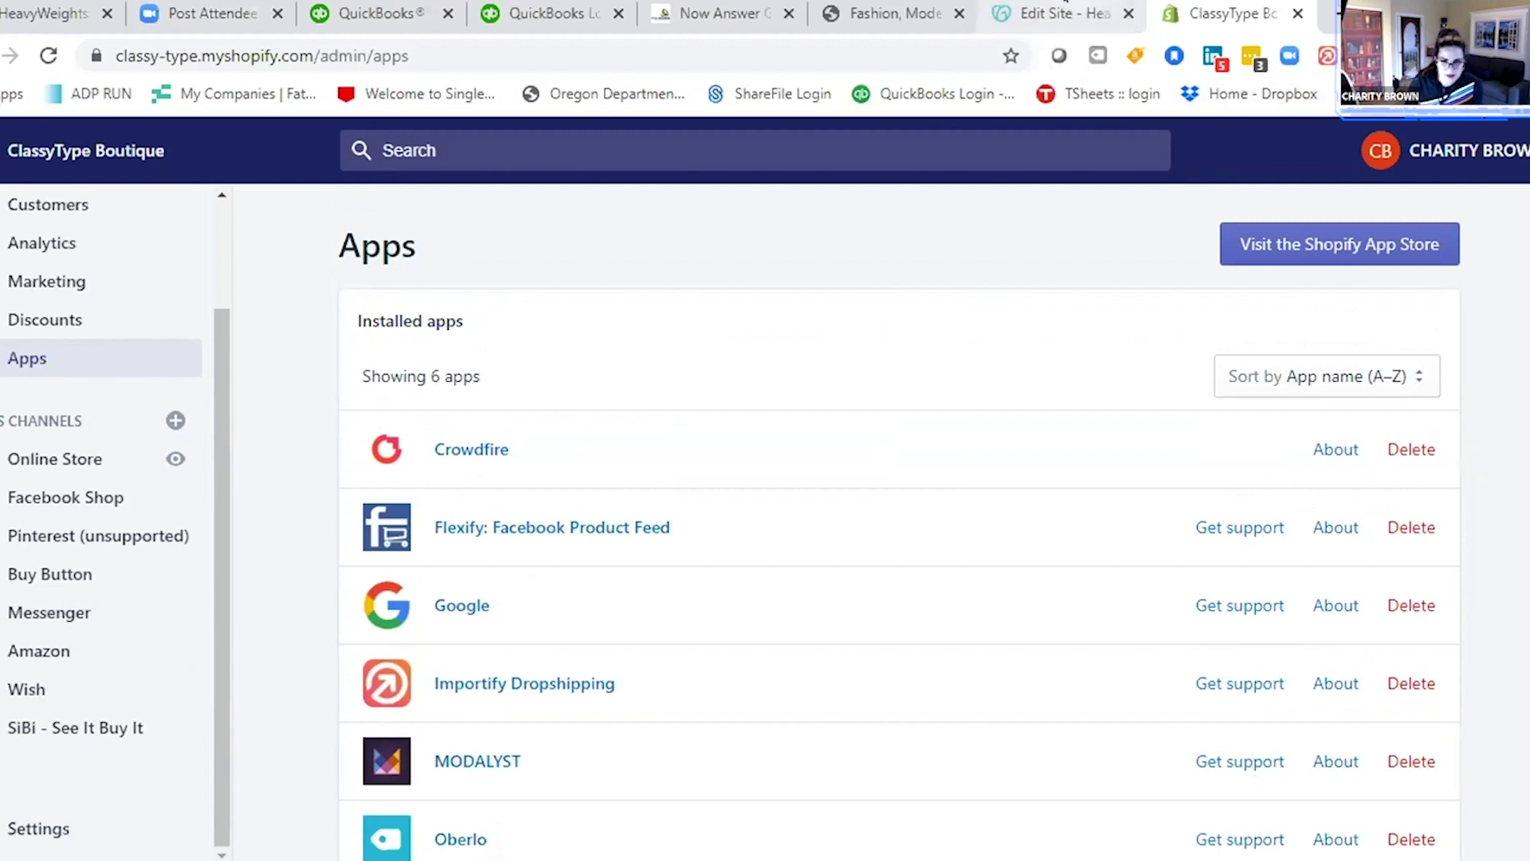
click(1026, 18)
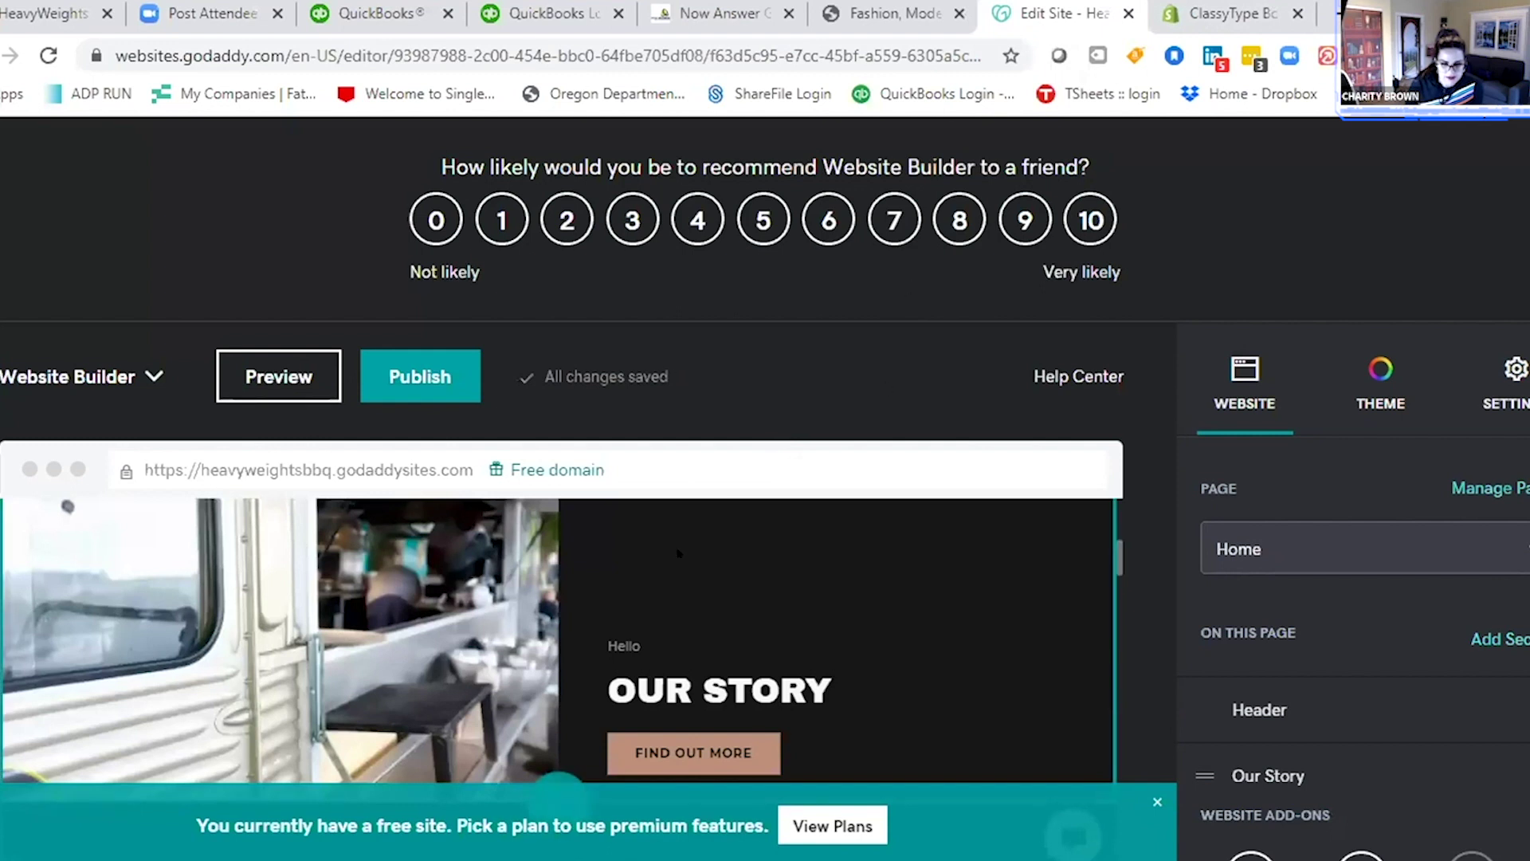
Scroll the HeavyWeights BBQ site preview, then return to the ClassyType Boutique tab
scroll(717, 542, down, 5)
scroll(697, 619, down, 2)
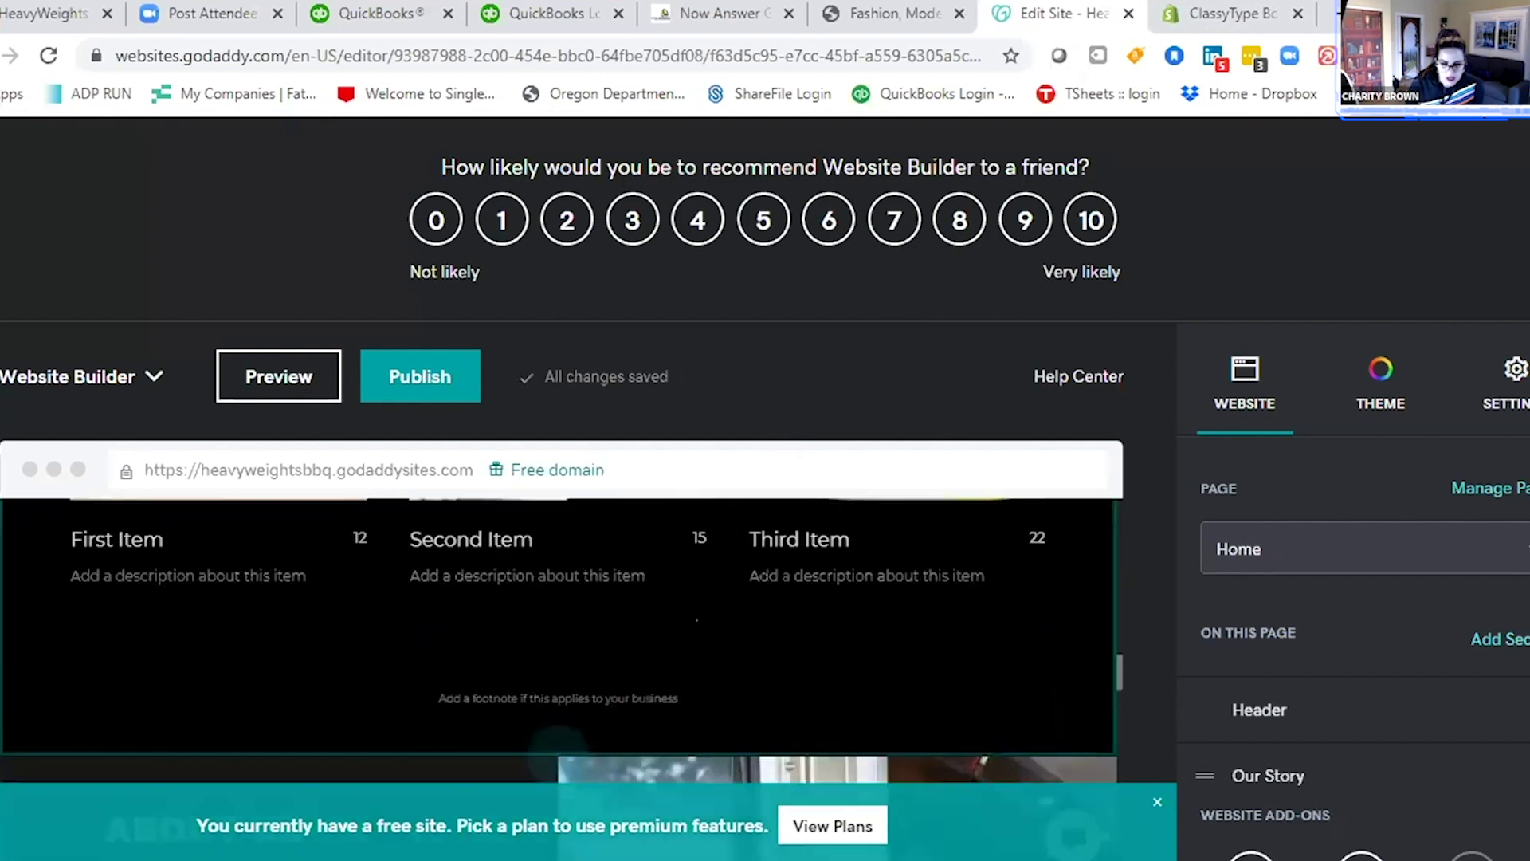
scroll(698, 616, up, 10)
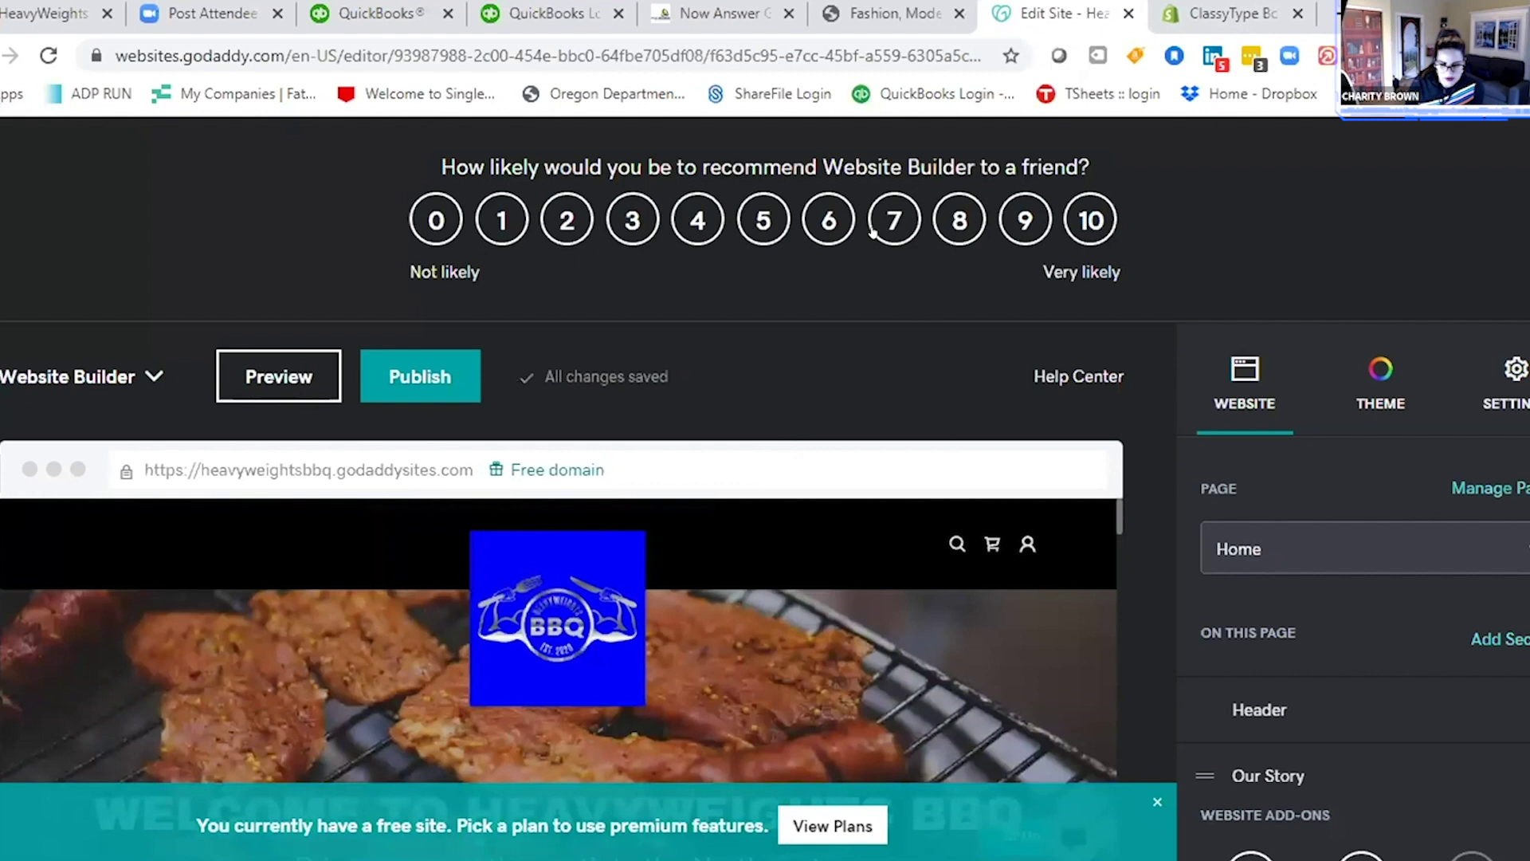
click(1201, 8)
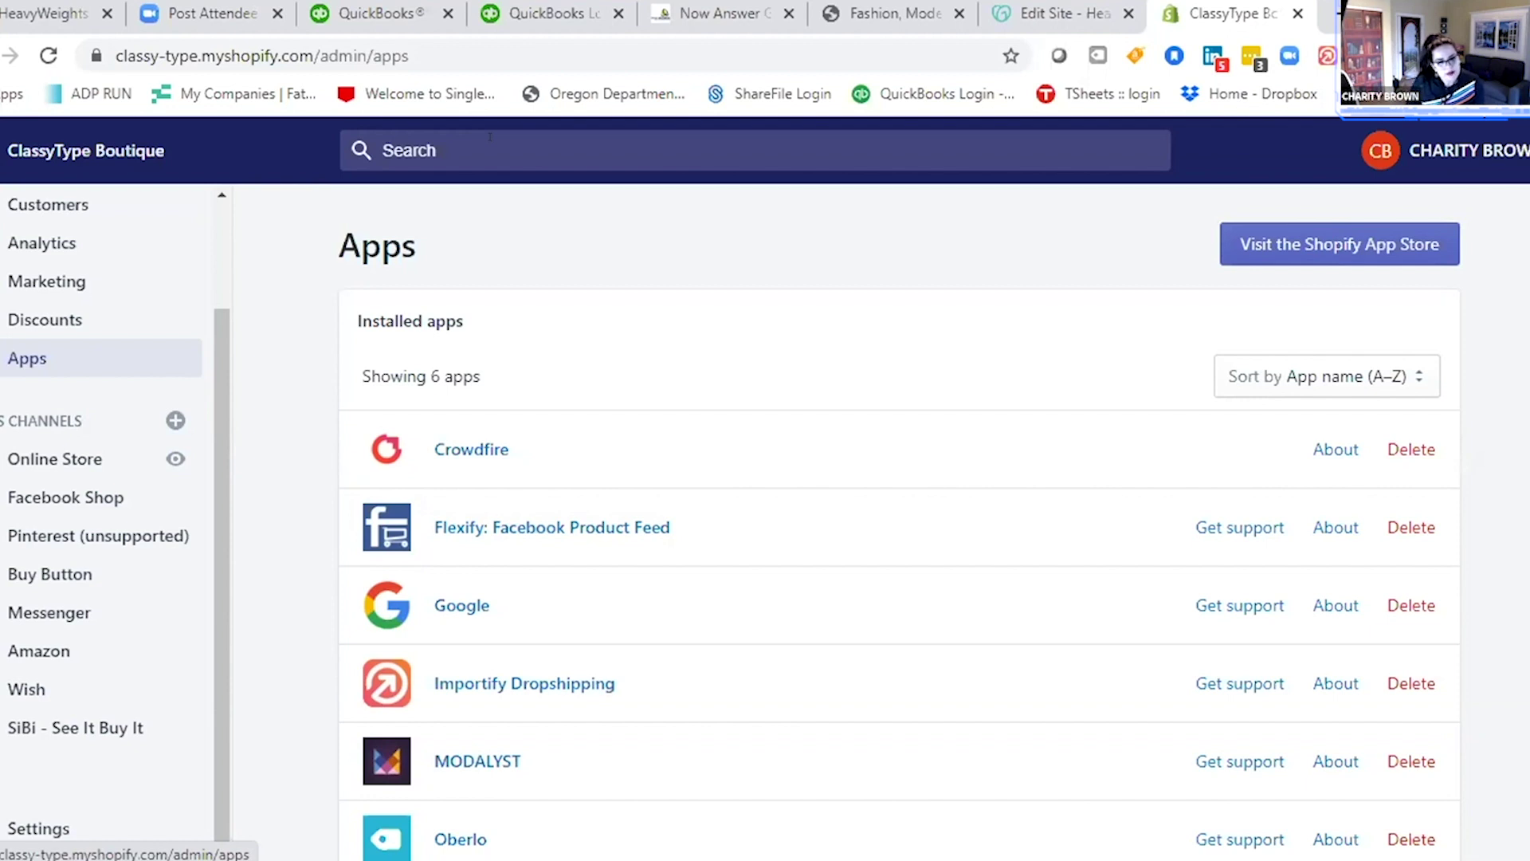
Reopen All products, topped by the 600ML Bottle with 7,908 in stock
scroll(85, 269, up, 2)
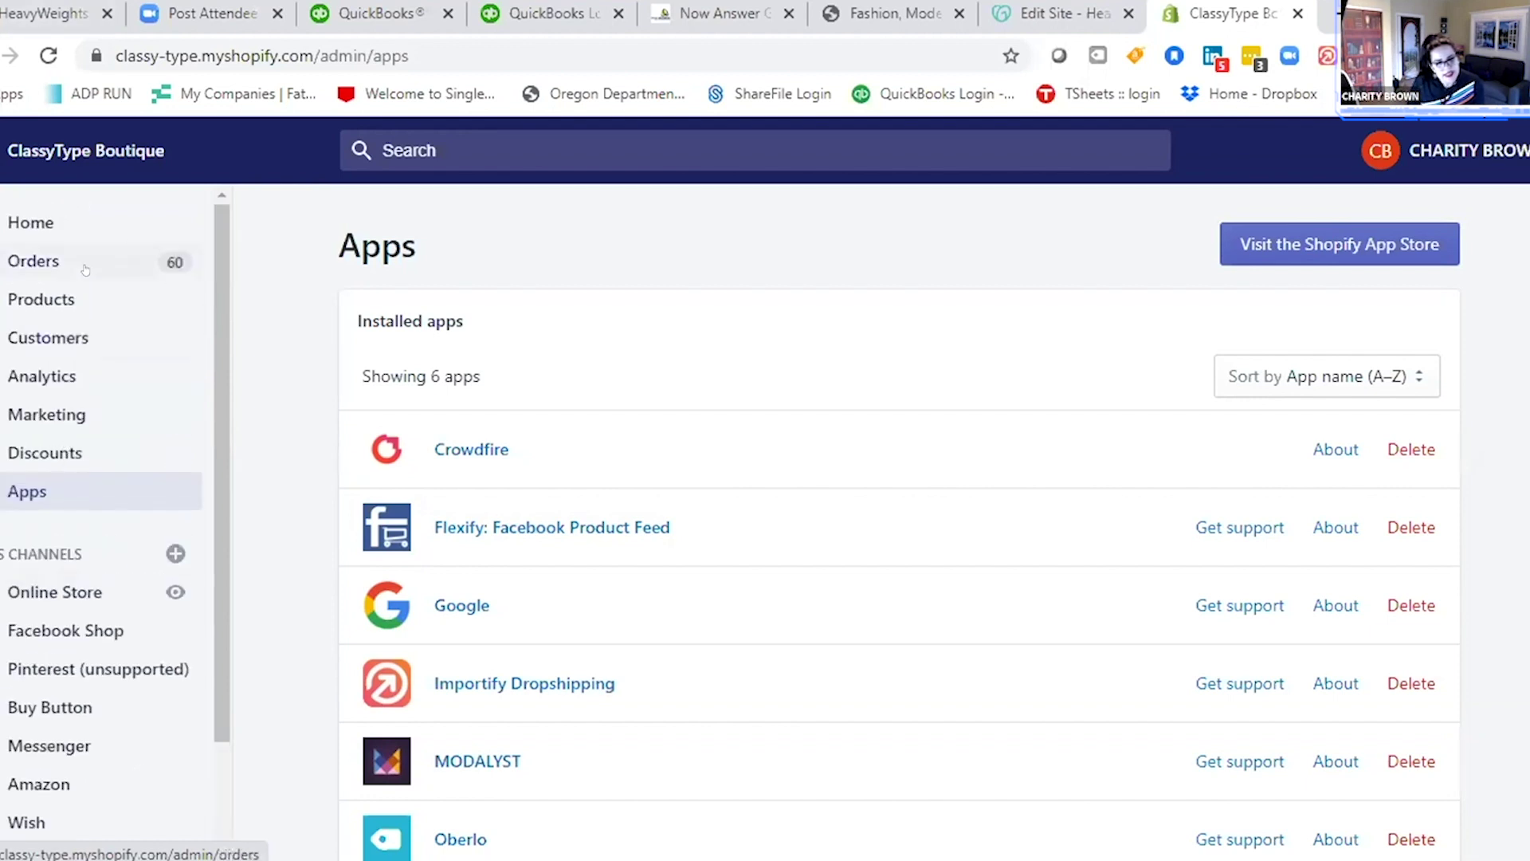
click(48, 293)
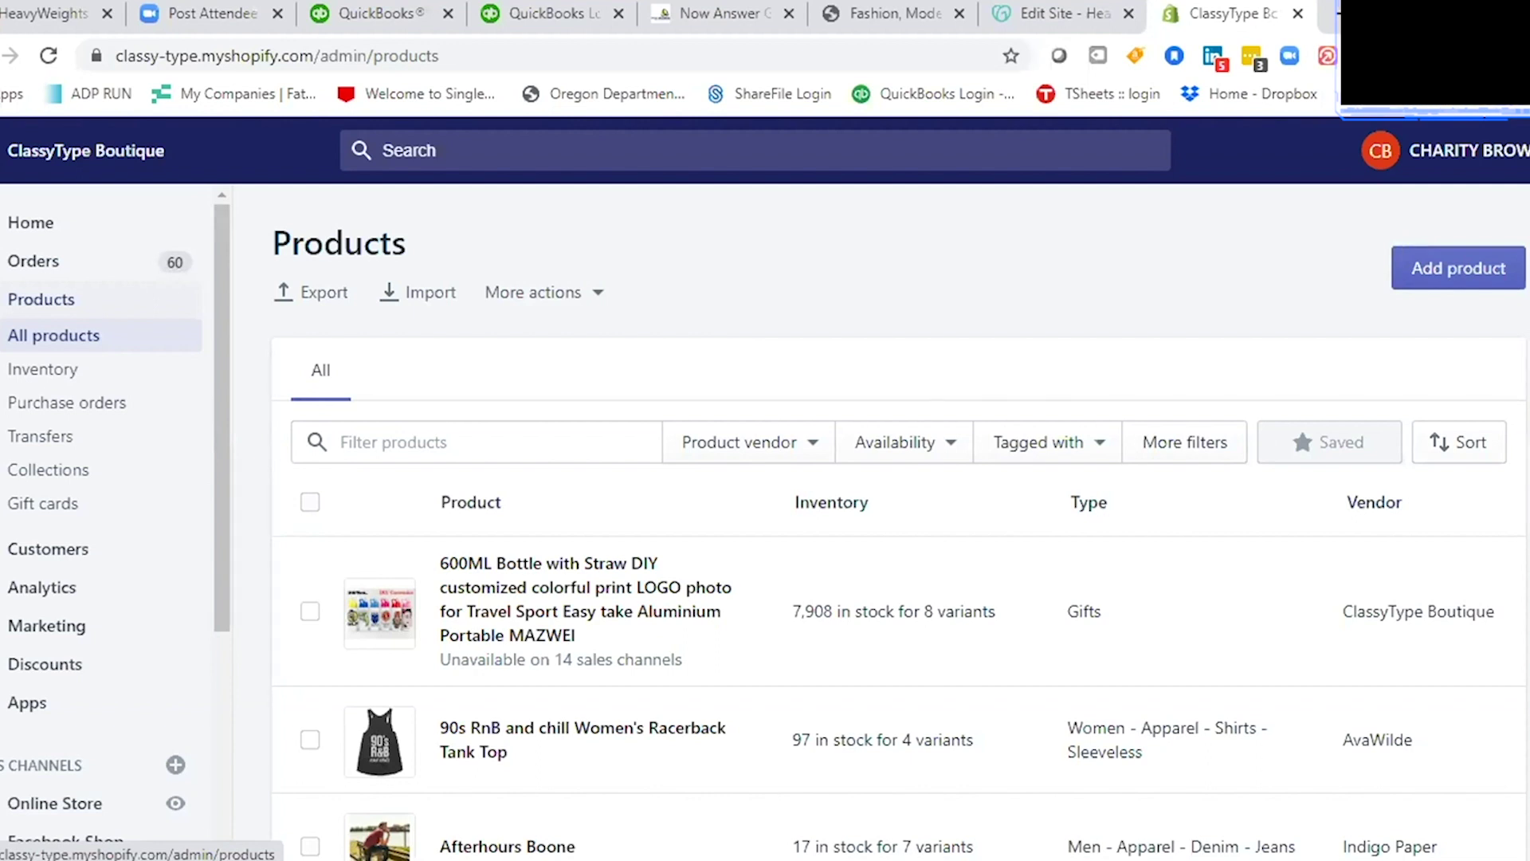
Visit the Home dashboard, then open Apps and scroll through the installed apps
click(31, 222)
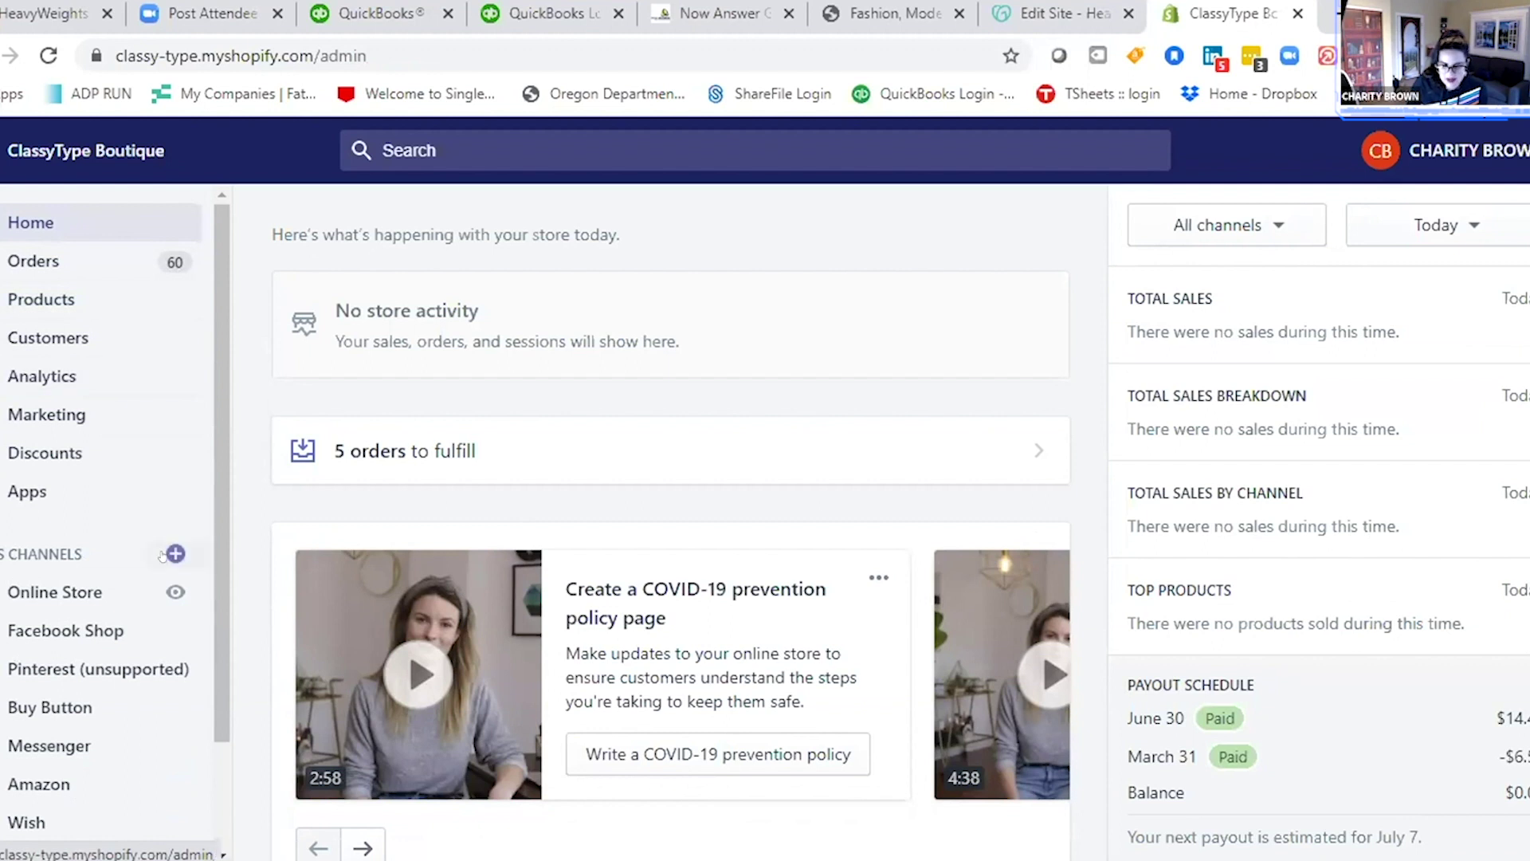
click(28, 498)
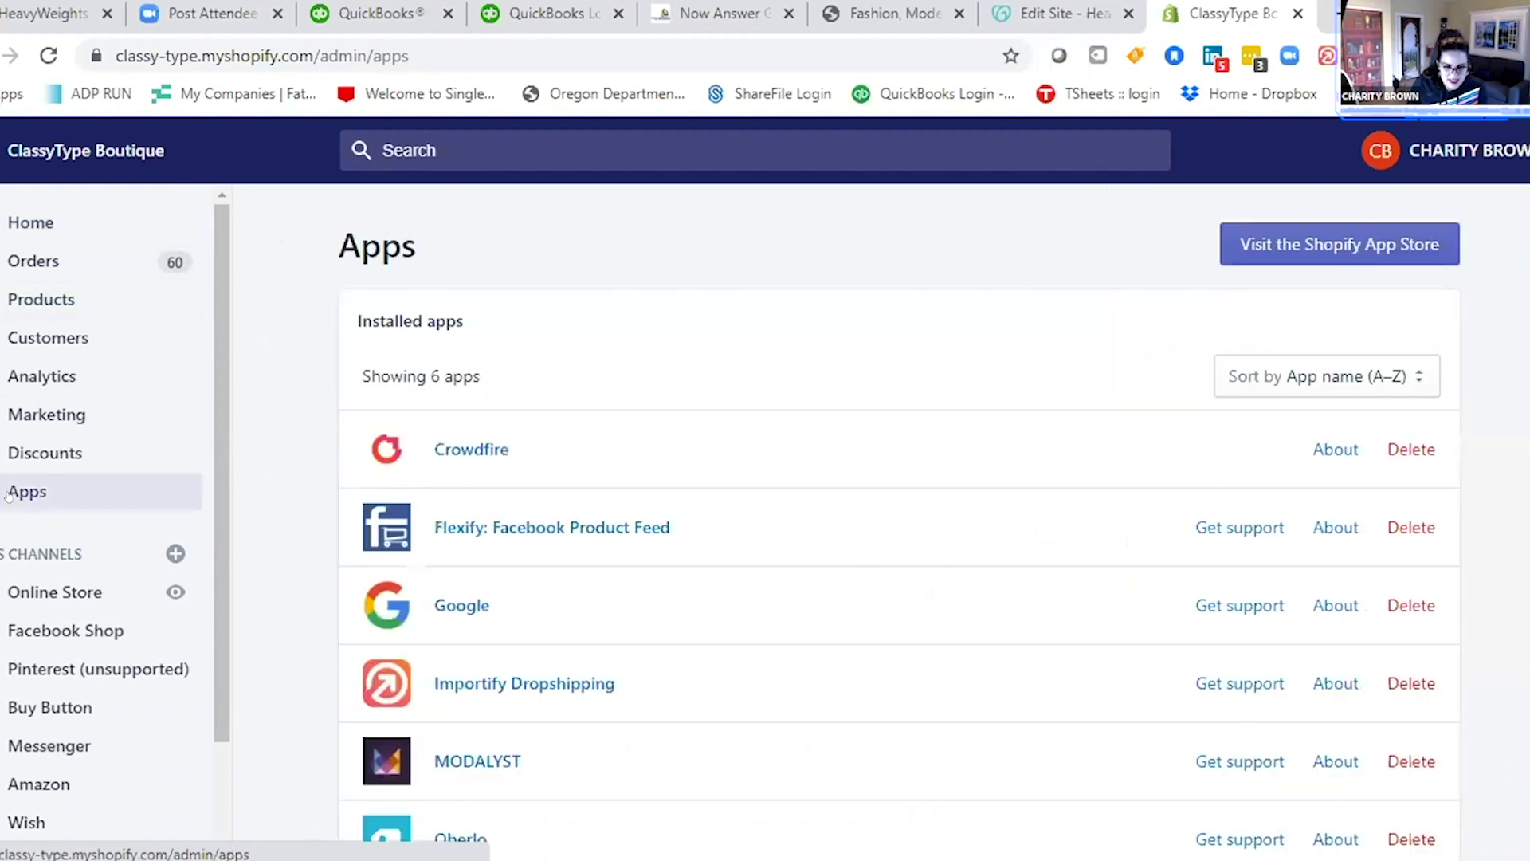
scroll(422, 641, down, 5)
scroll(414, 651, down, 3)
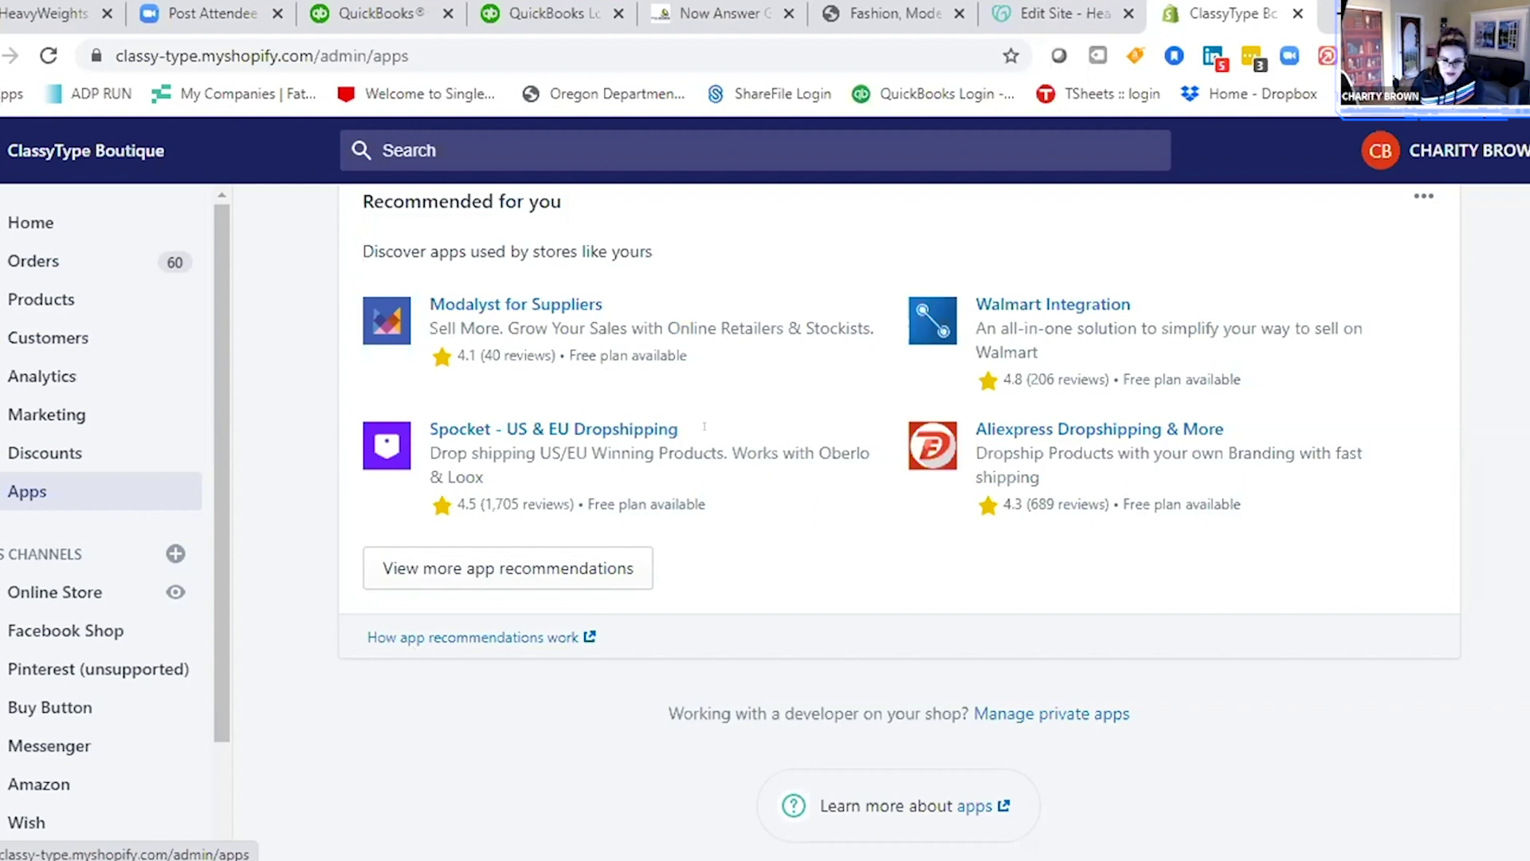
Look over recommendations like Walmart Integration and Spocket, then head back to Home
scroll(79, 725, down, 2)
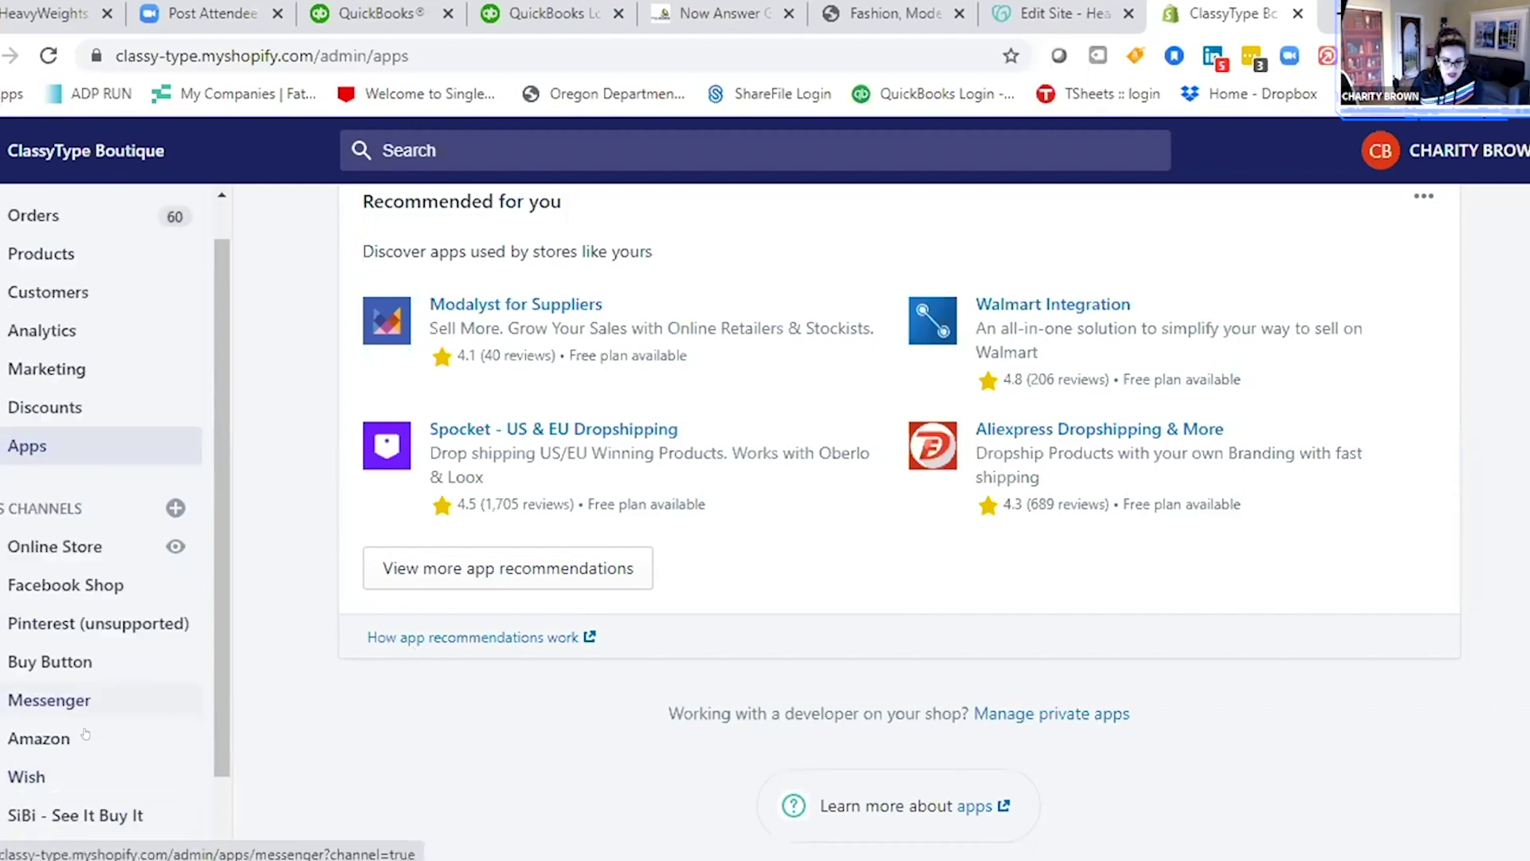
scroll(85, 731, up, 2)
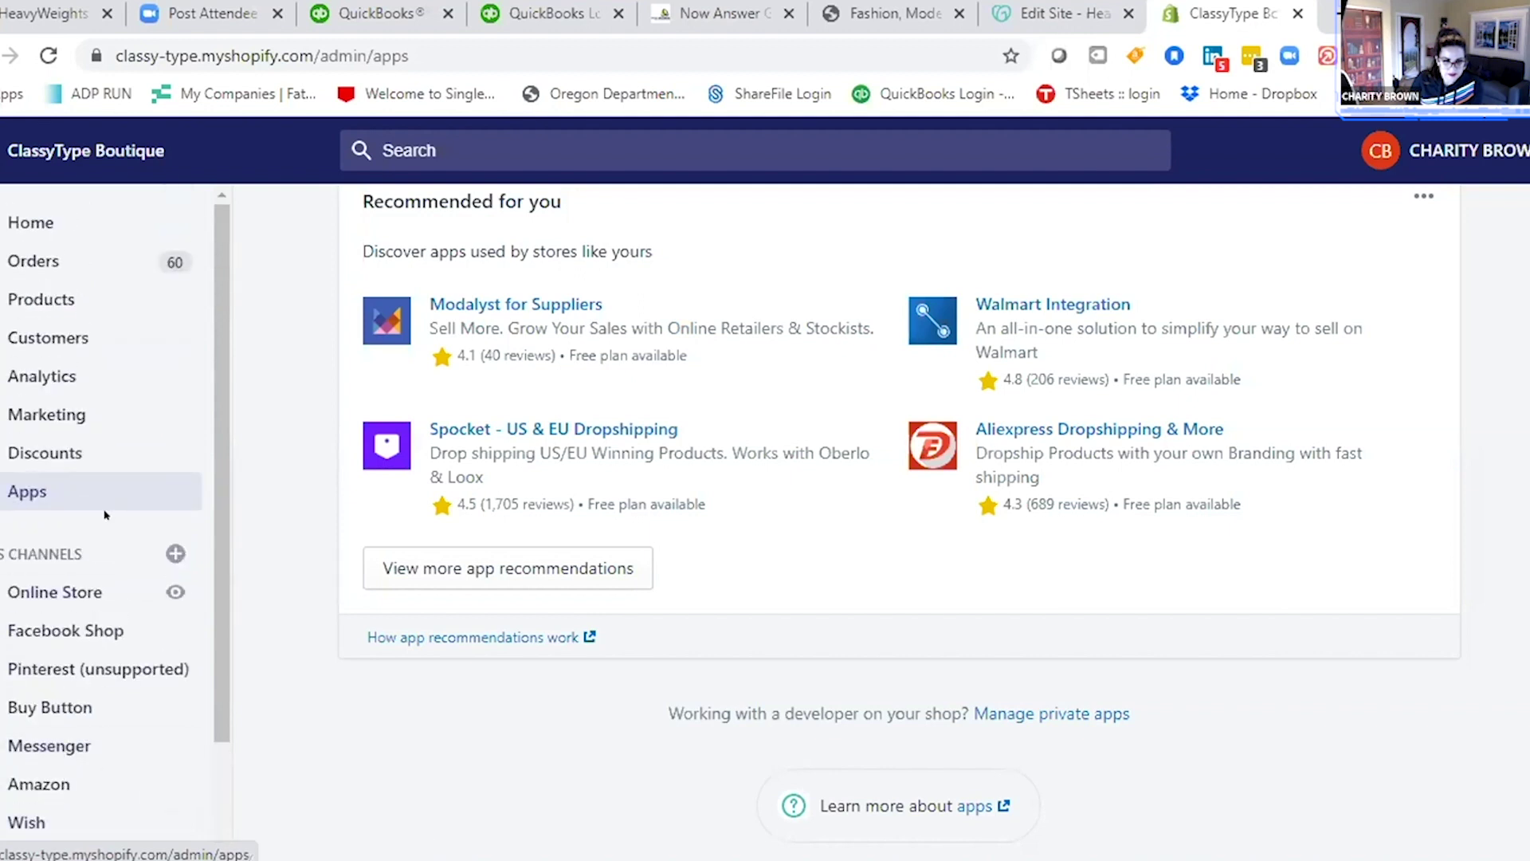
click(28, 219)
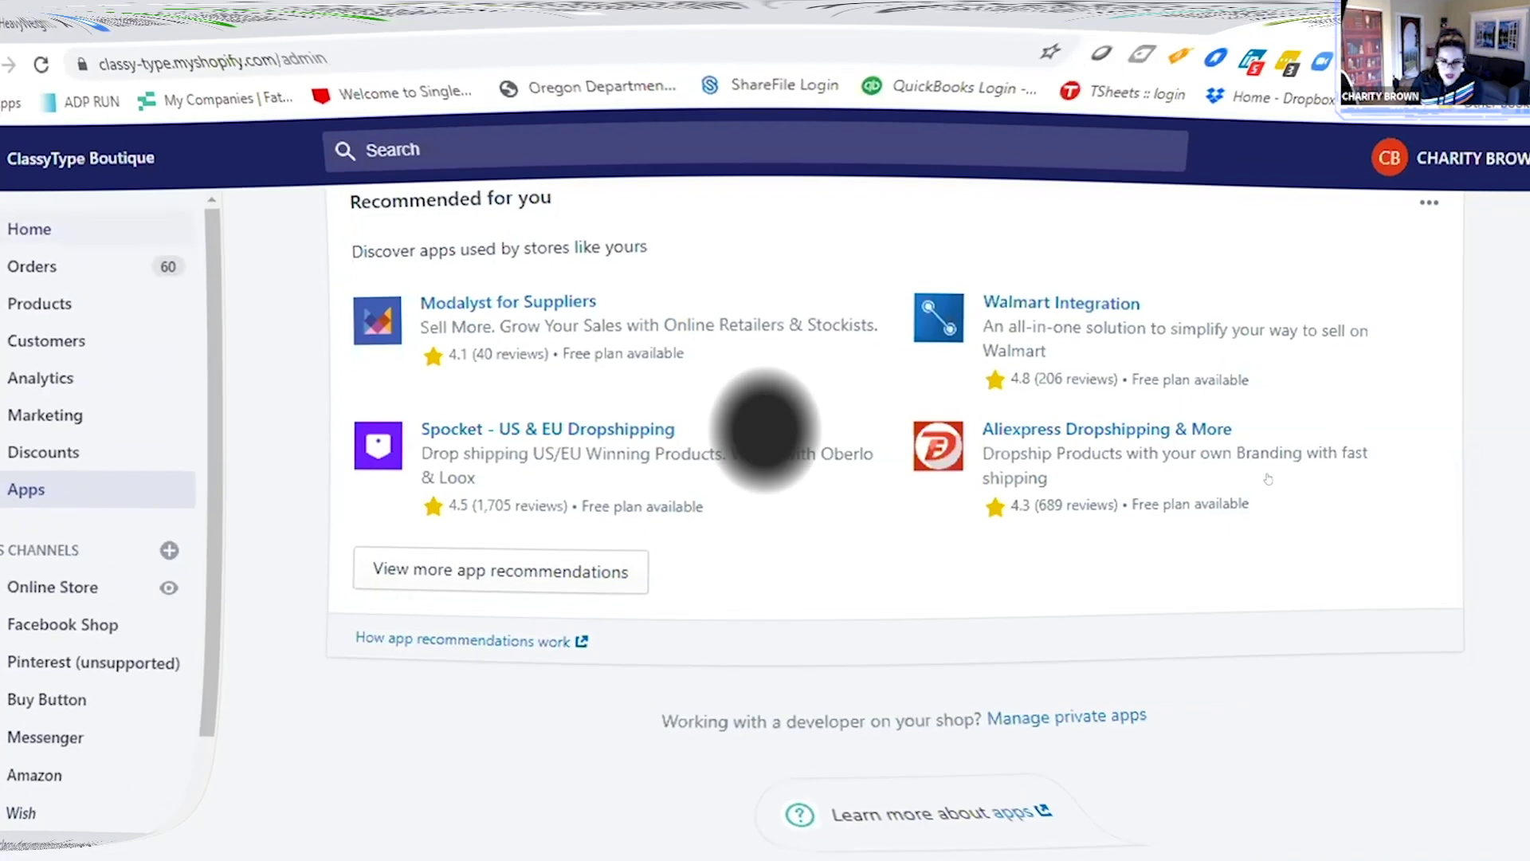